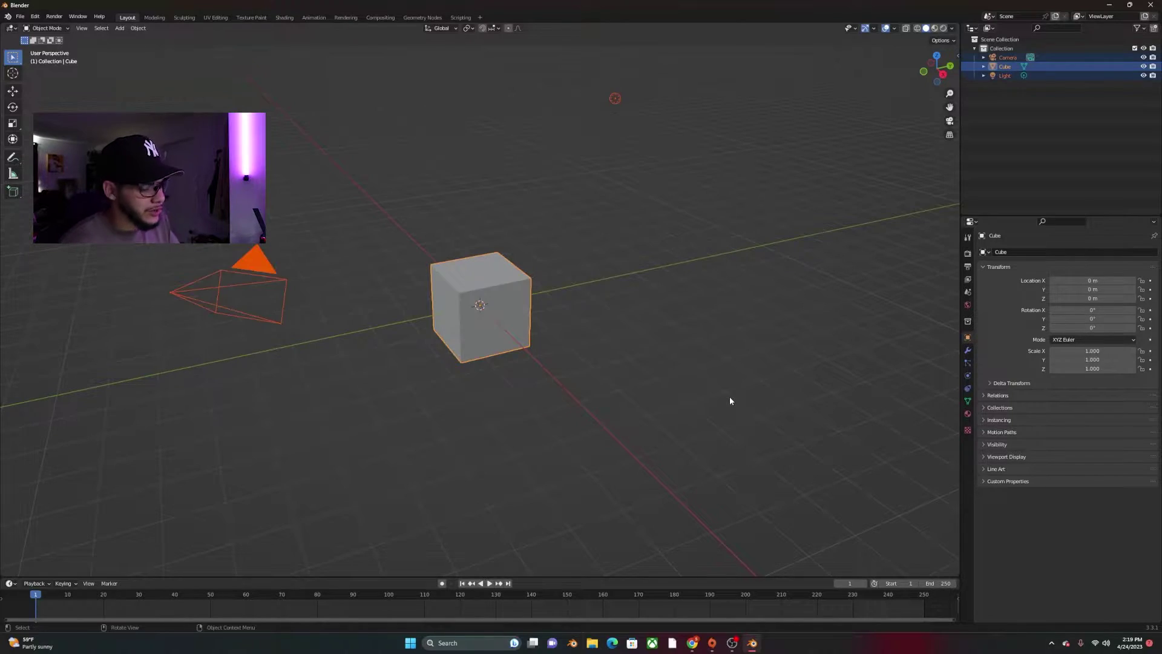
Delete the default cube, camera and light, and add a mesh plane at the origin
key(Delete)
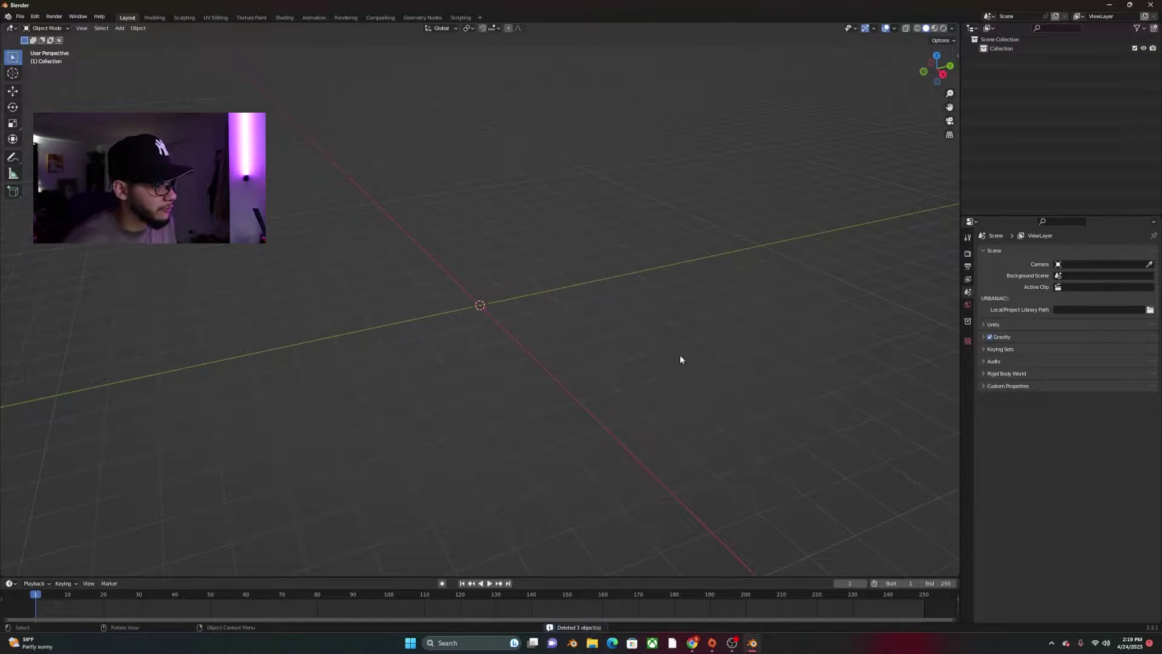
click(20, 17)
key(shift+a)
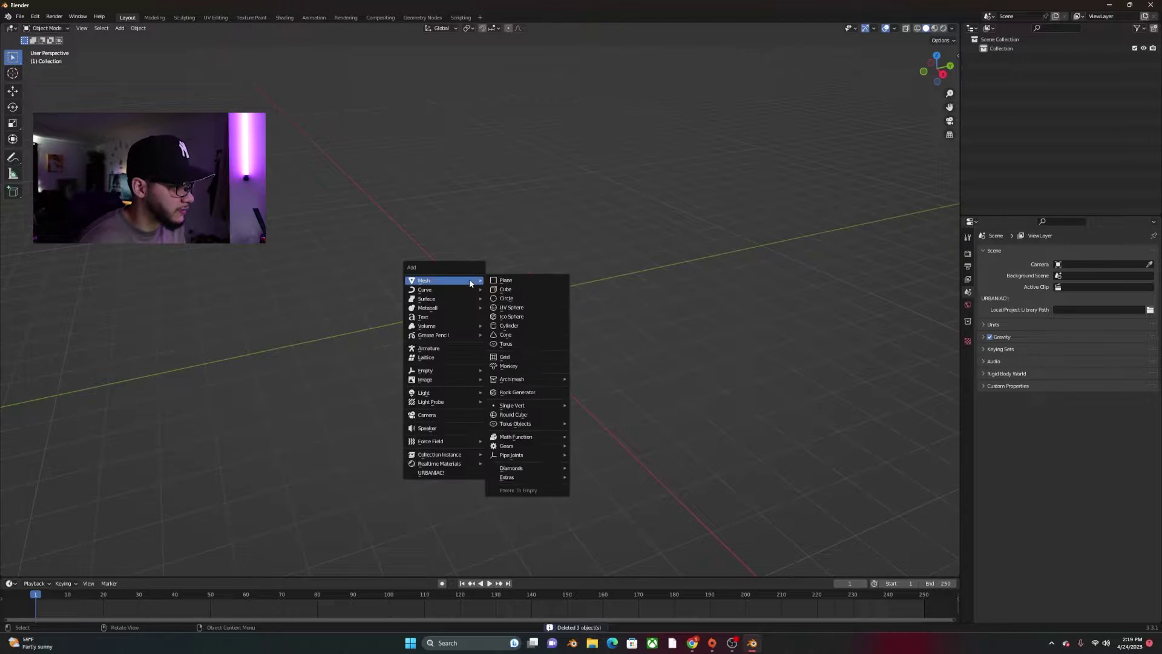
click(502, 281)
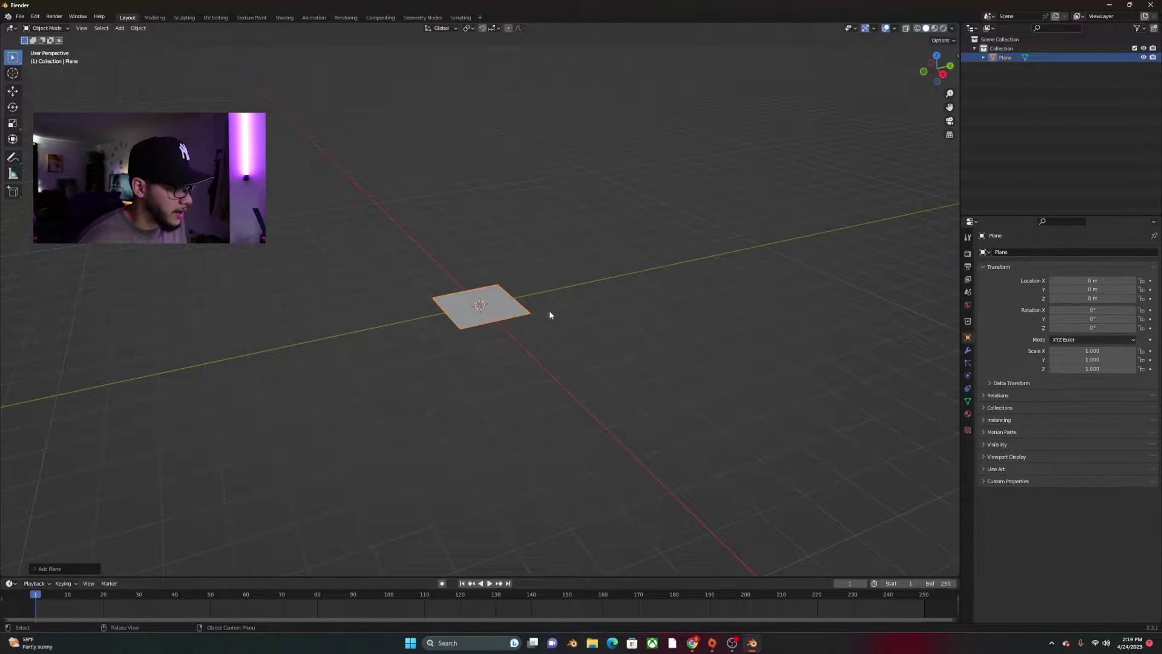
scroll(550, 315, up, 10)
mouse_move(550, 315)
middle_down()
mouse_move(548, 293)
mouse_move(558, 295)
middle_up()
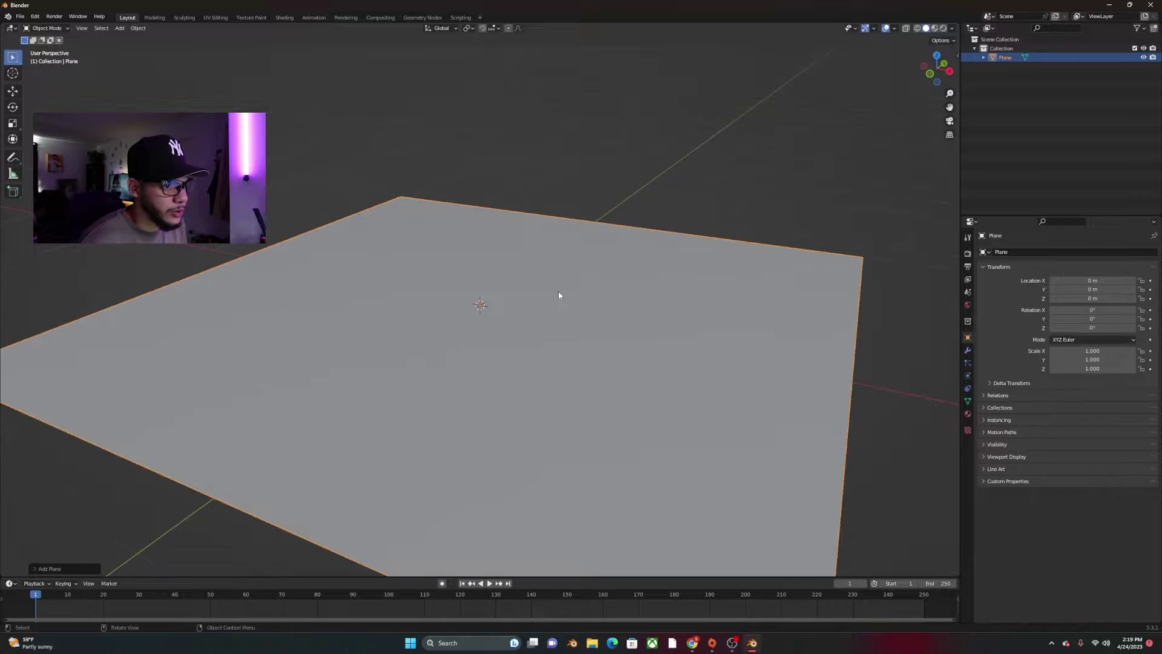
Switch to the Shading workspace, create a new material for the plane and set its base color to black
click(288, 17)
click(605, 371)
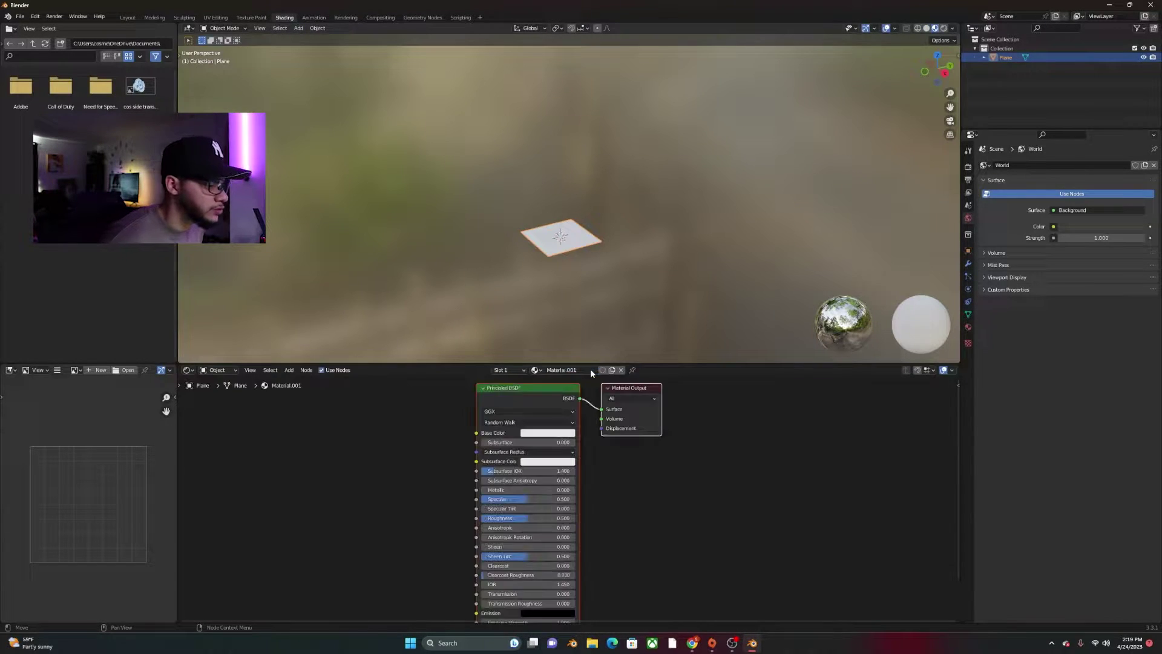
click(557, 433)
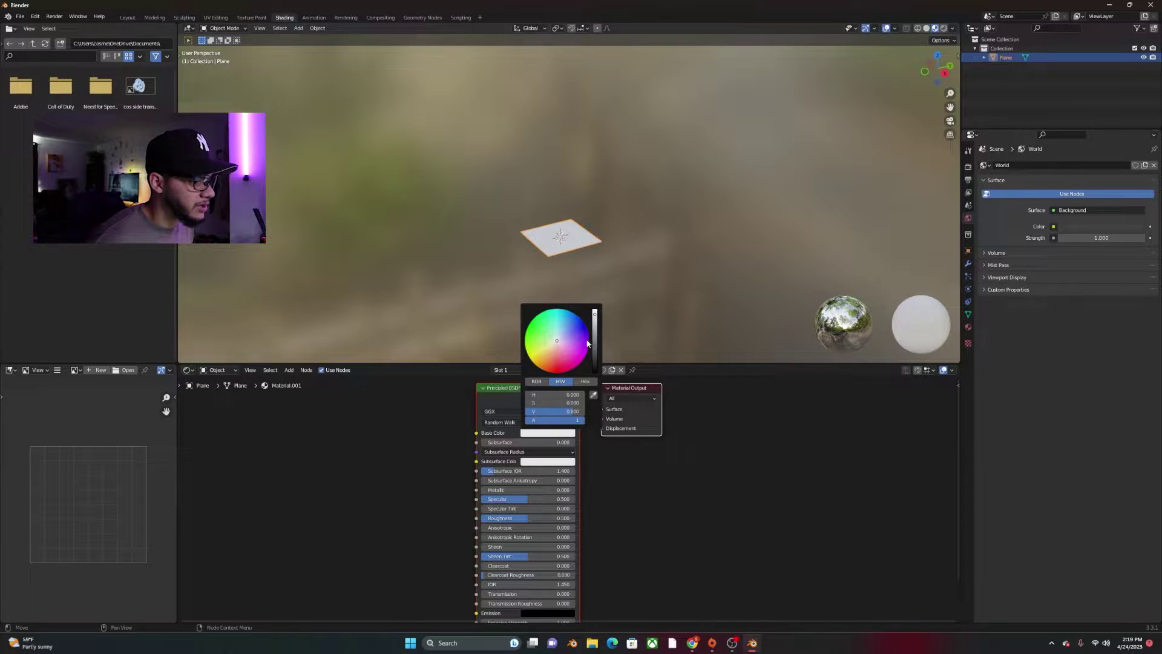
drag(592, 337, 595, 372)
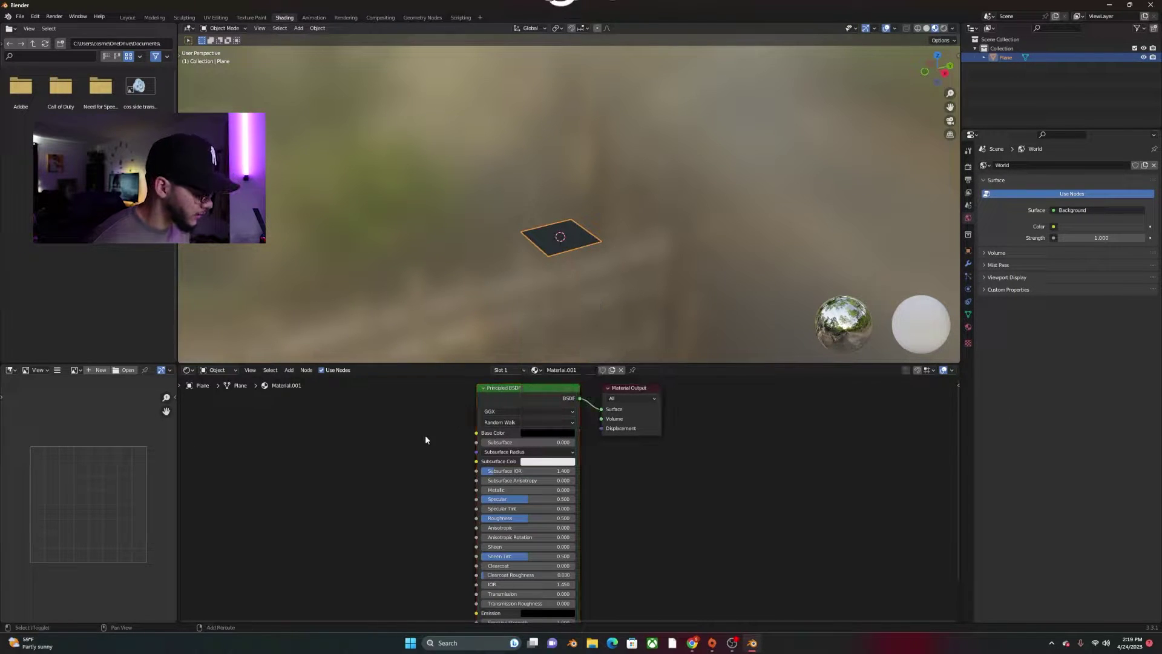
Add a ColorRamp node to the left of the Principled BSDF node
key(shift+a)
click(399, 436)
text(color)
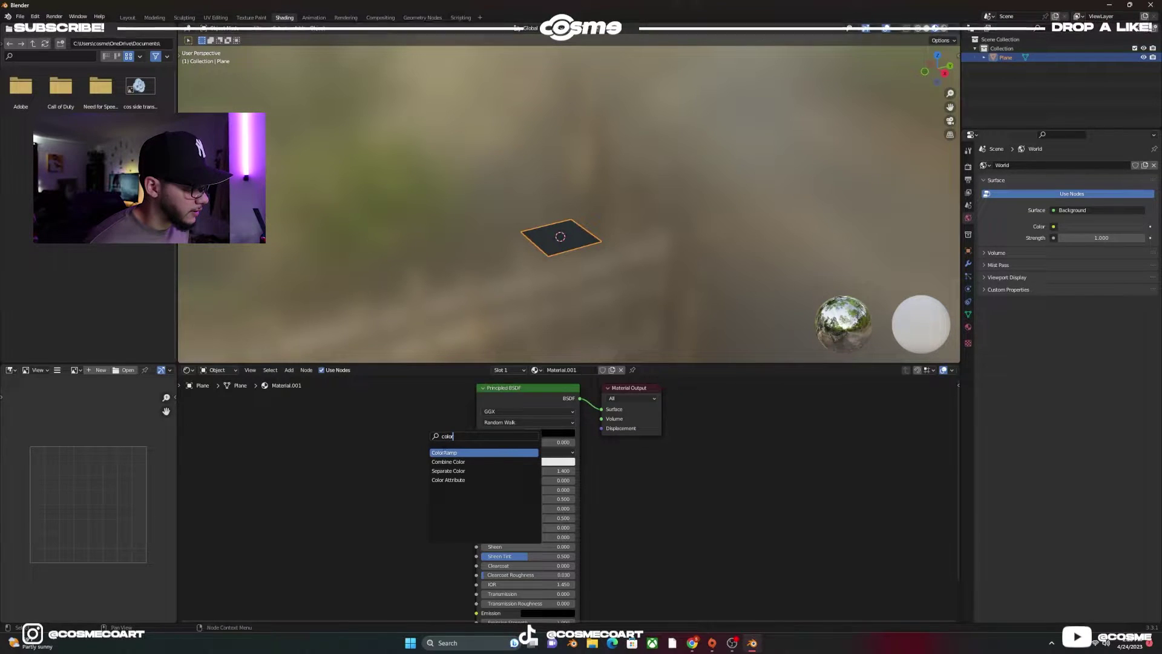
key(Return)
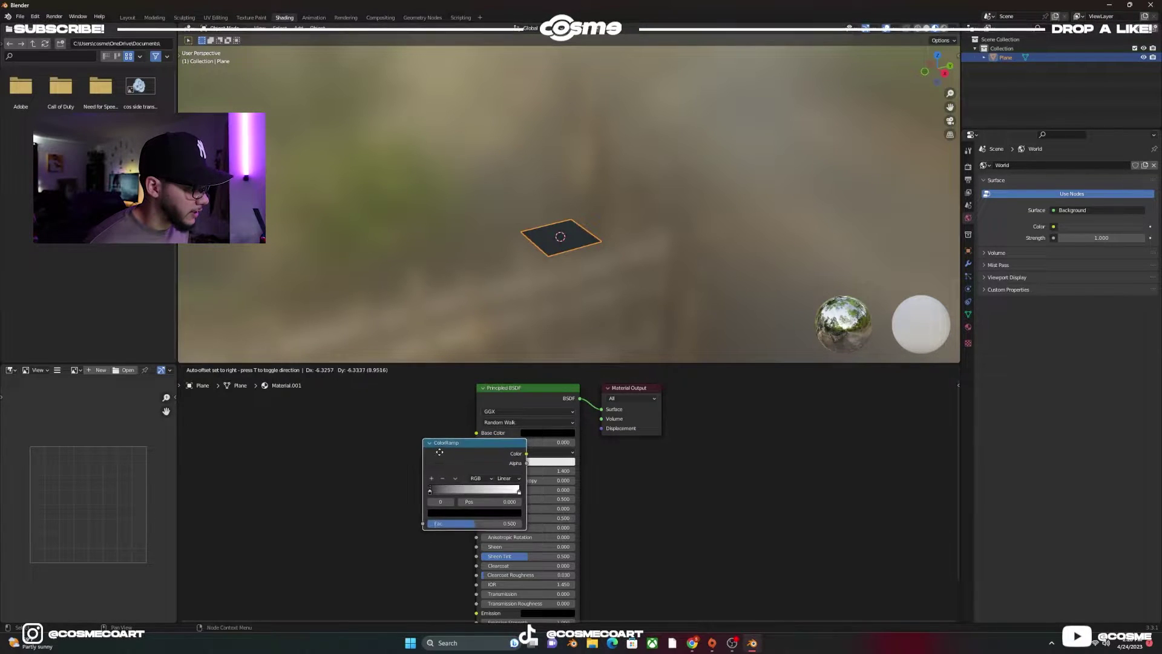
click(360, 465)
Add a Noise Texture node to the left of the ColorRamp node
click(309, 452)
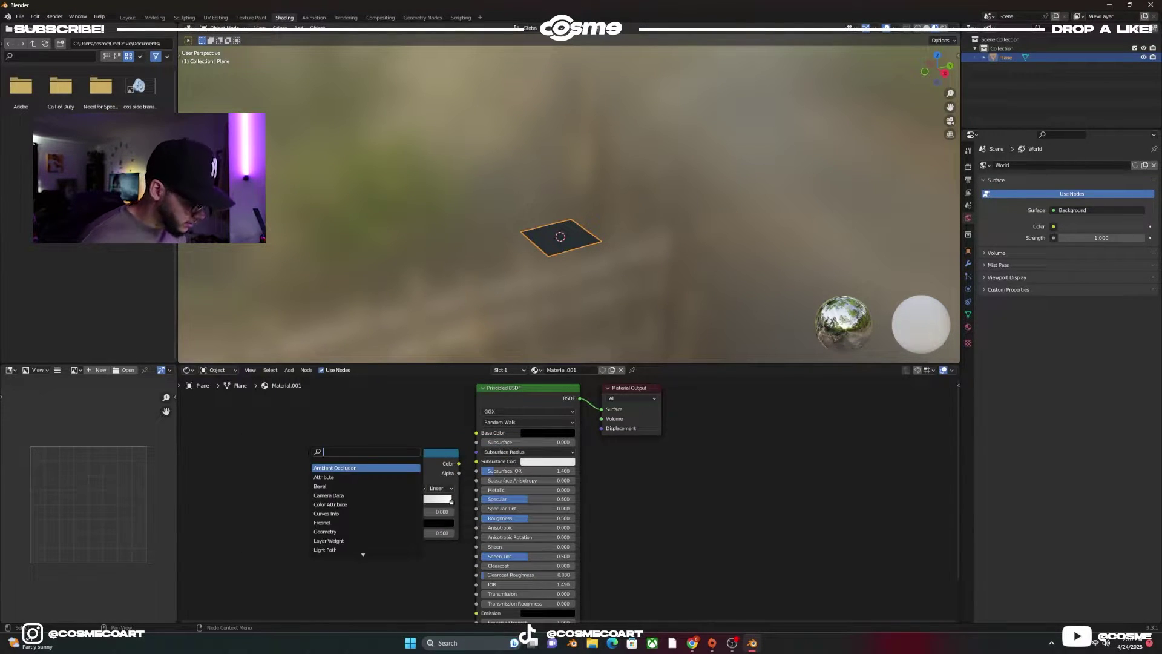
text(noise)
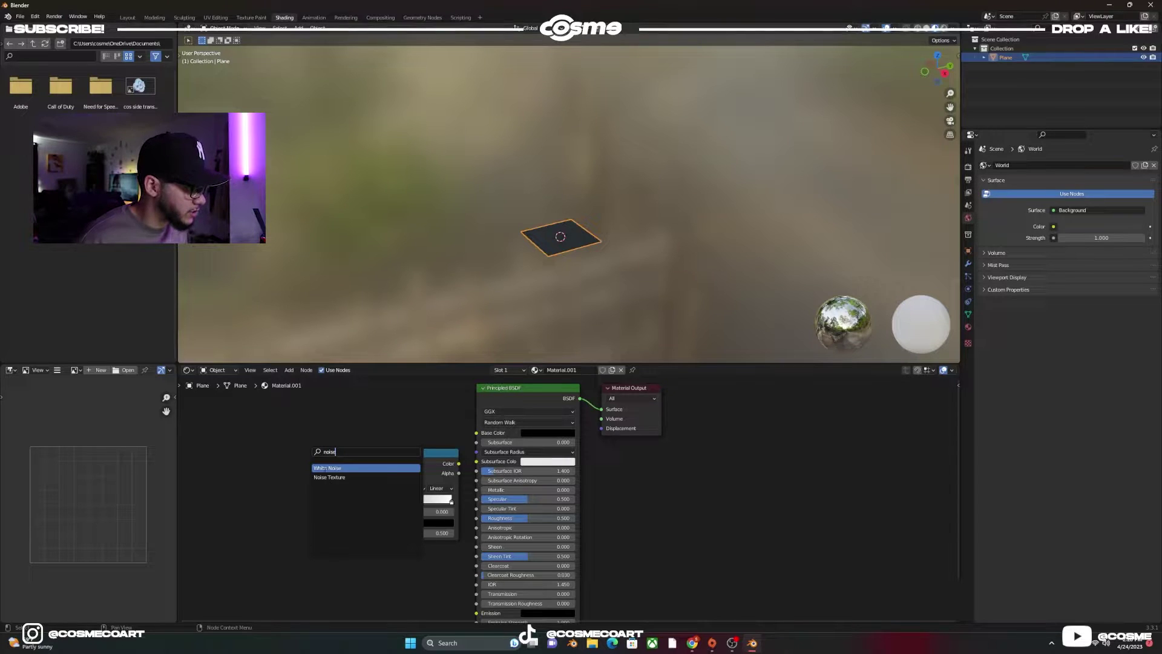
key(Down)
key(Return)
click(257, 472)
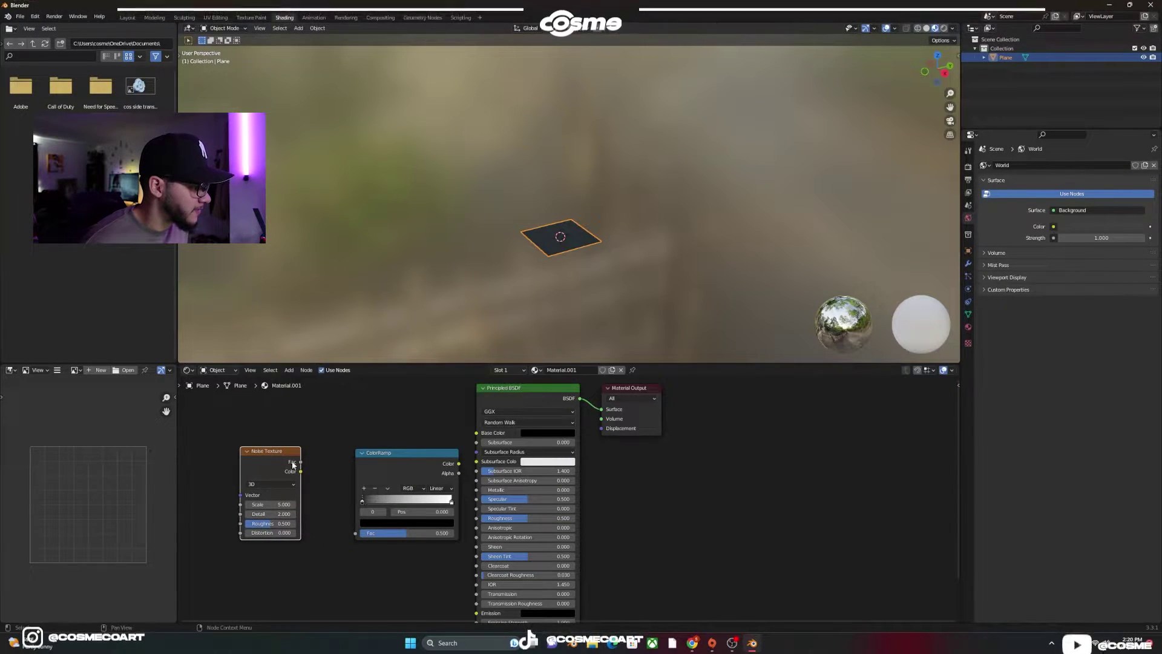
Connect the noise Fac to the ColorRamp Fac and the ramp Color to the BSDF Roughness, and space the nodes apart
drag(301, 462, 355, 533)
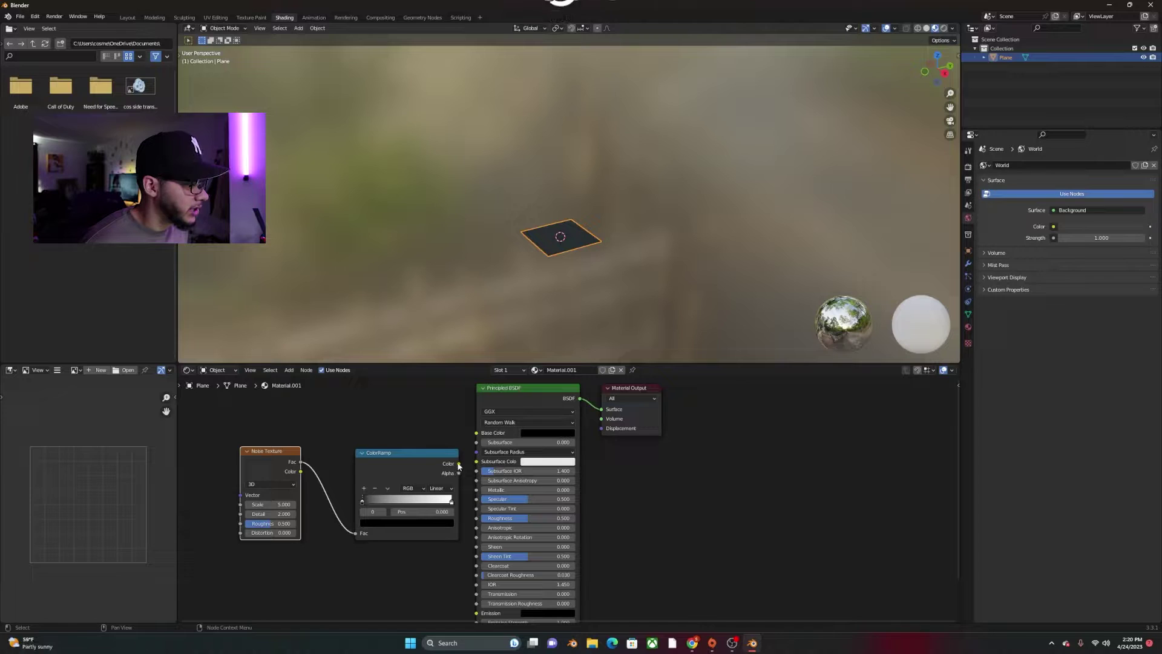
drag(459, 464, 476, 518)
key(g)
click(223, 418)
middle_drag(274, 433, 305, 428)
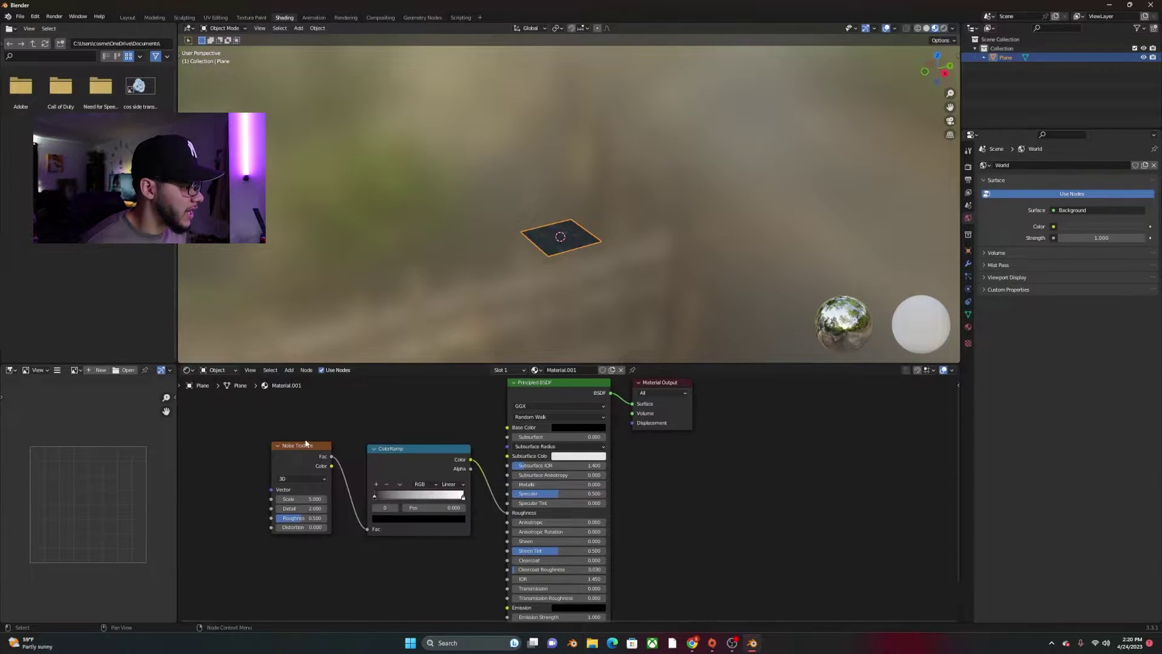
drag(301, 450, 268, 448)
drag(373, 453, 348, 447)
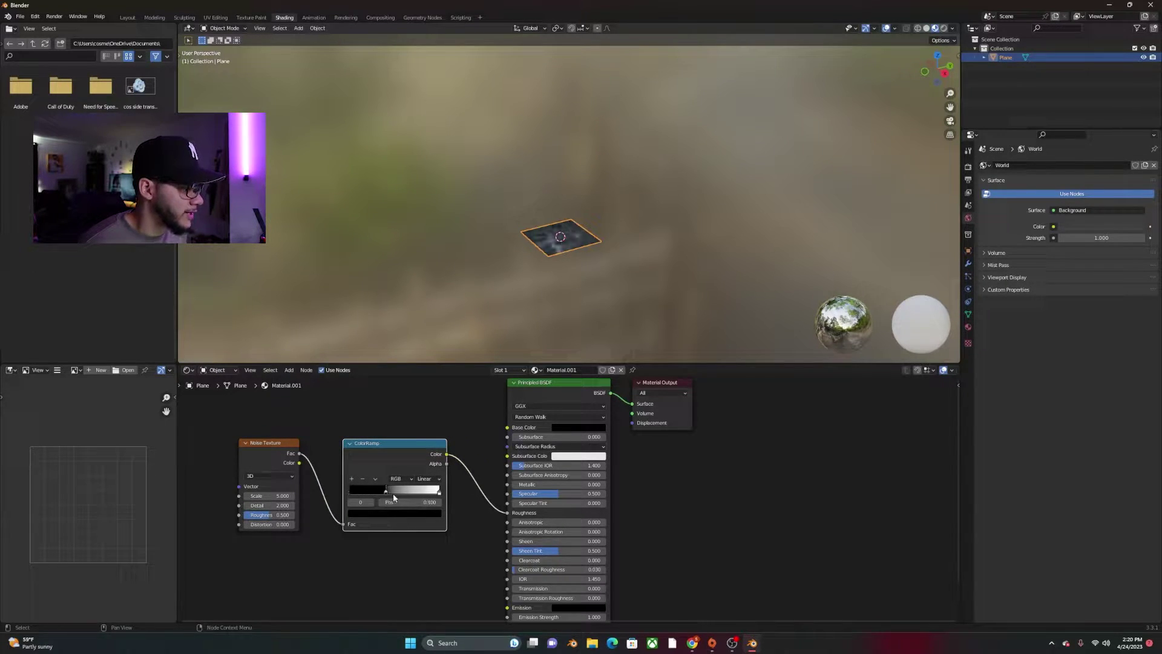
Reverse the ColorRamp stops so white lies left of black, with the black stop at about 0.65
drag(438, 495, 401, 494)
scroll(538, 273, up, 8)
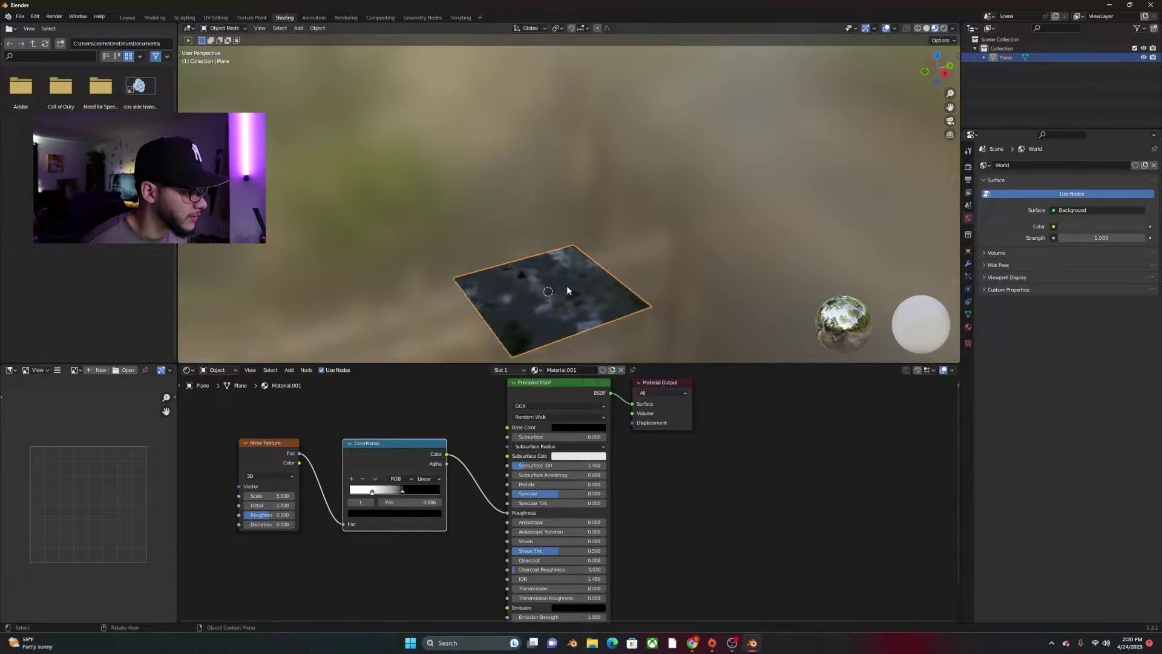
middle_drag(566, 285, 580, 239)
scroll(592, 228, up, 3)
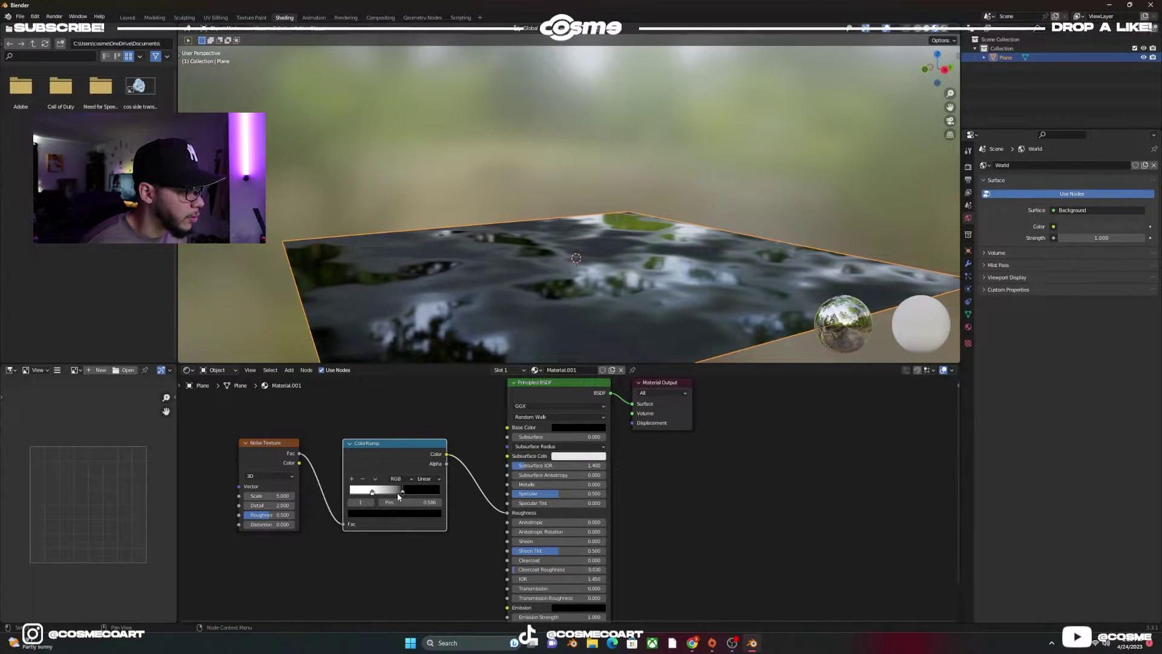
drag(398, 493, 405, 501)
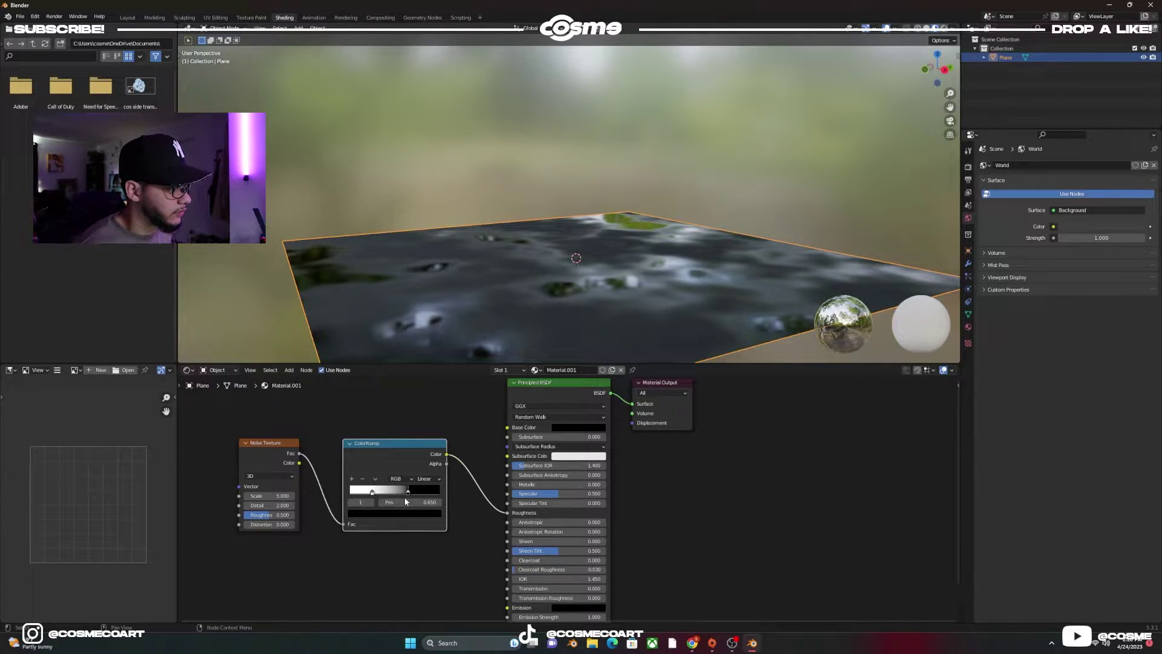
drag(405, 502, 407, 503)
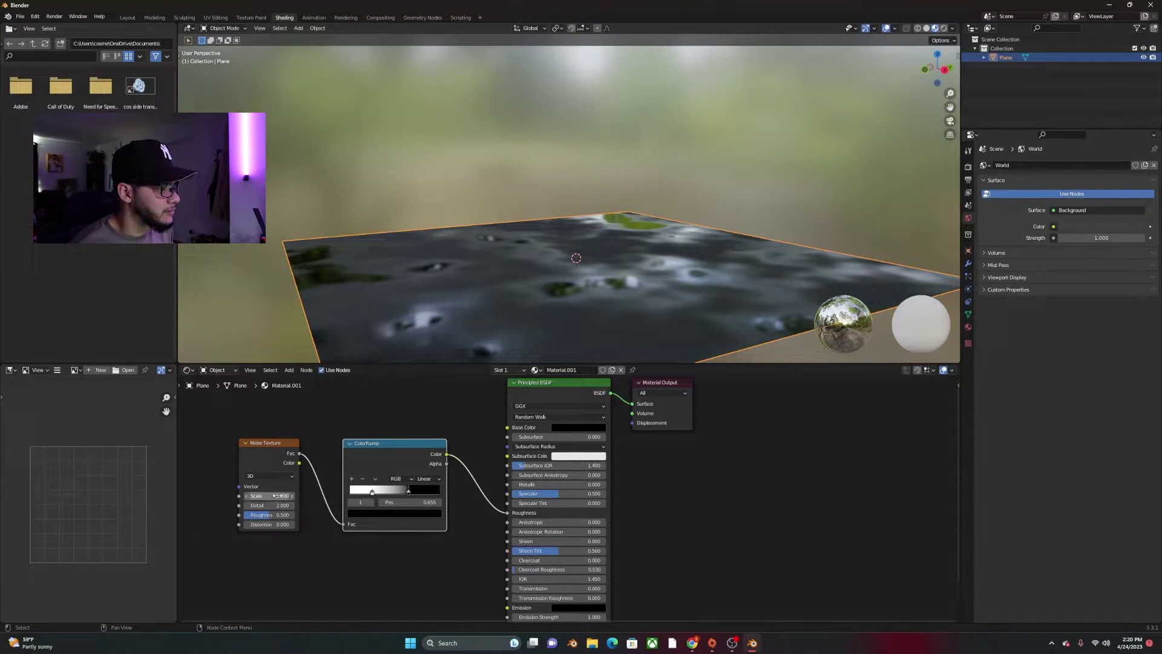
Try several Noise Texture scales, including 12.5 and 4.7, undoing each change
drag(278, 496, 297, 496)
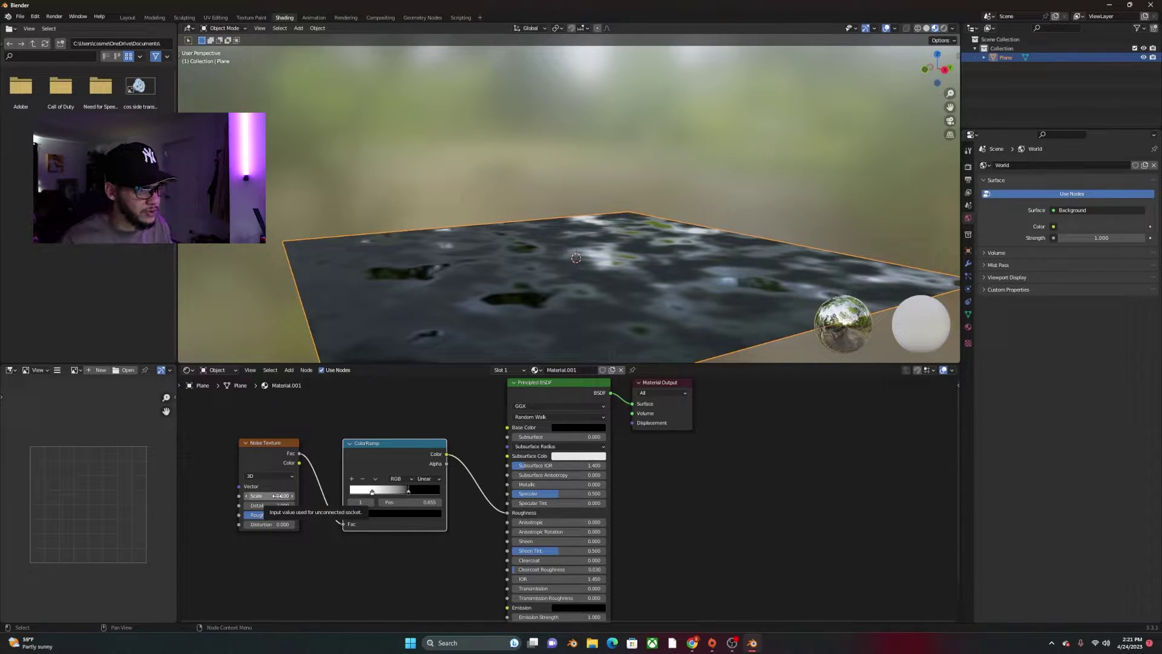
click(270, 505)
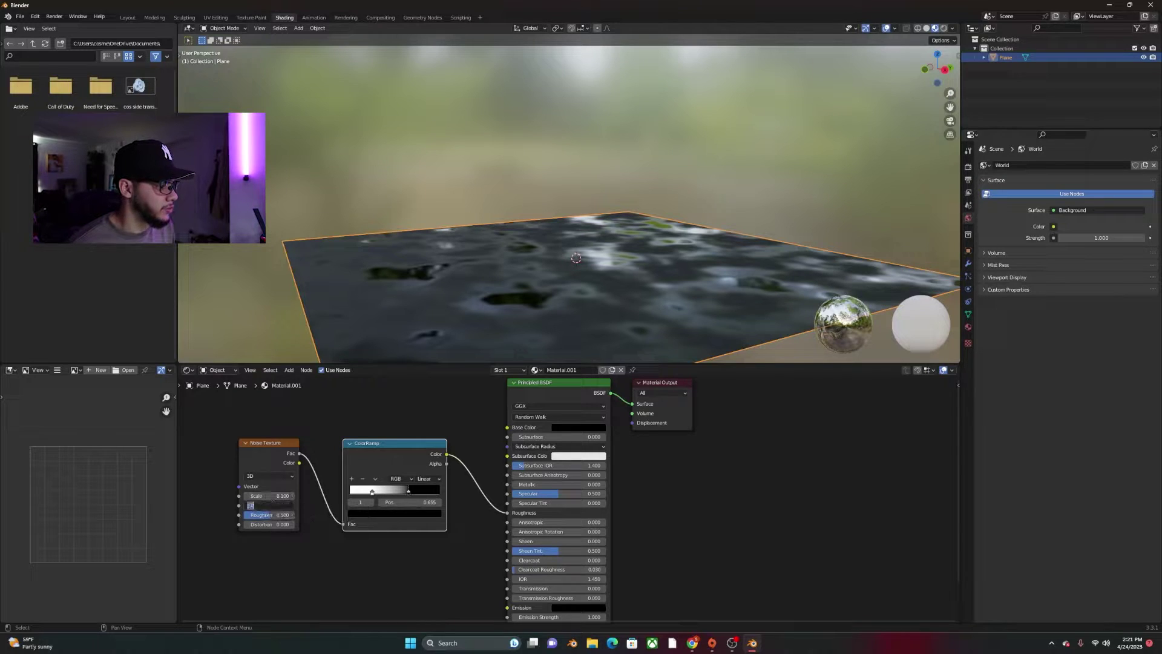
drag(263, 496, 291, 496)
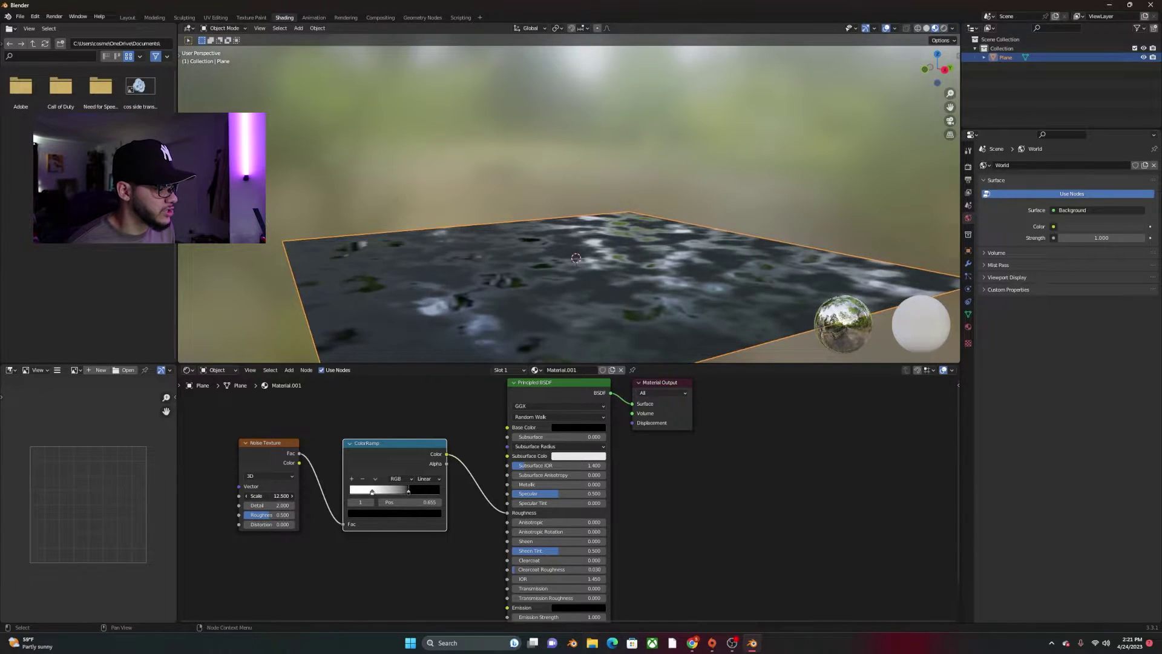
key(ctrl+z)
ctrl+scroll(270, 497, up, 2)
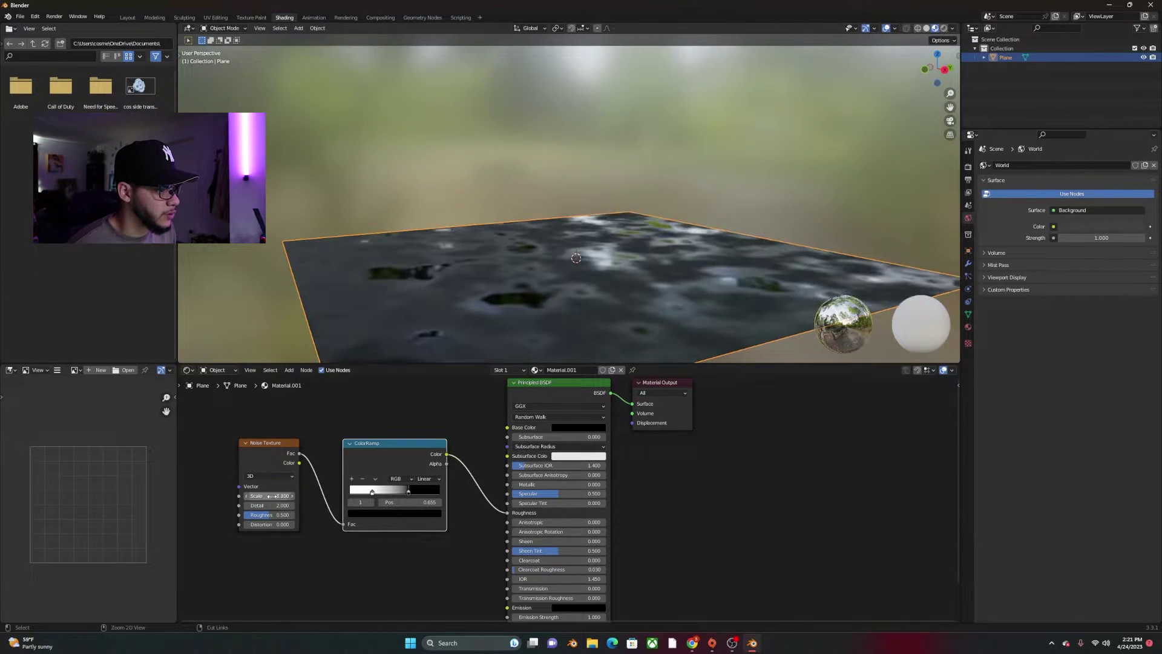
key(ctrl+z)
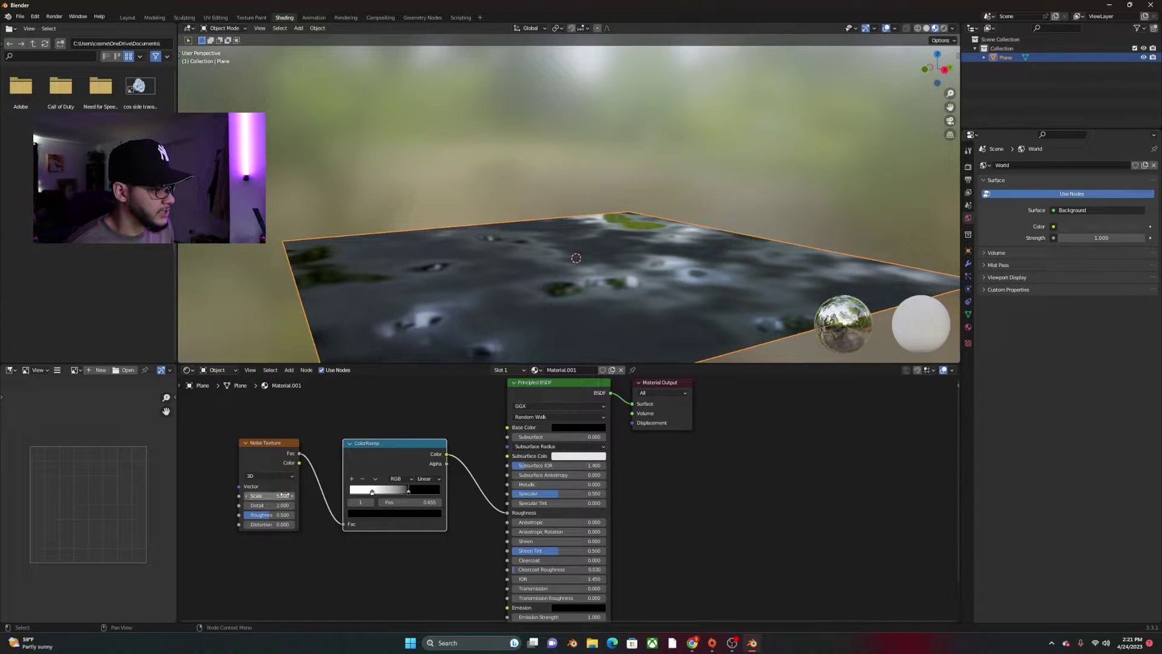
drag(270, 495, 269, 496)
ctrl+scroll(270, 495, down, 2)
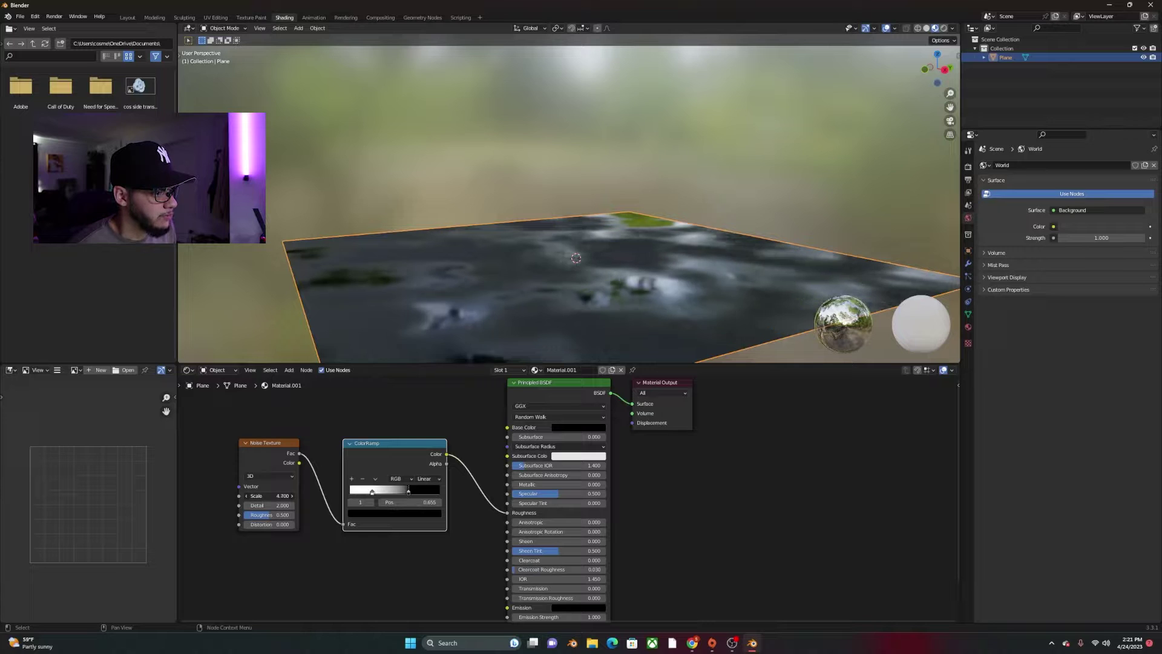
key(ctrl+z)
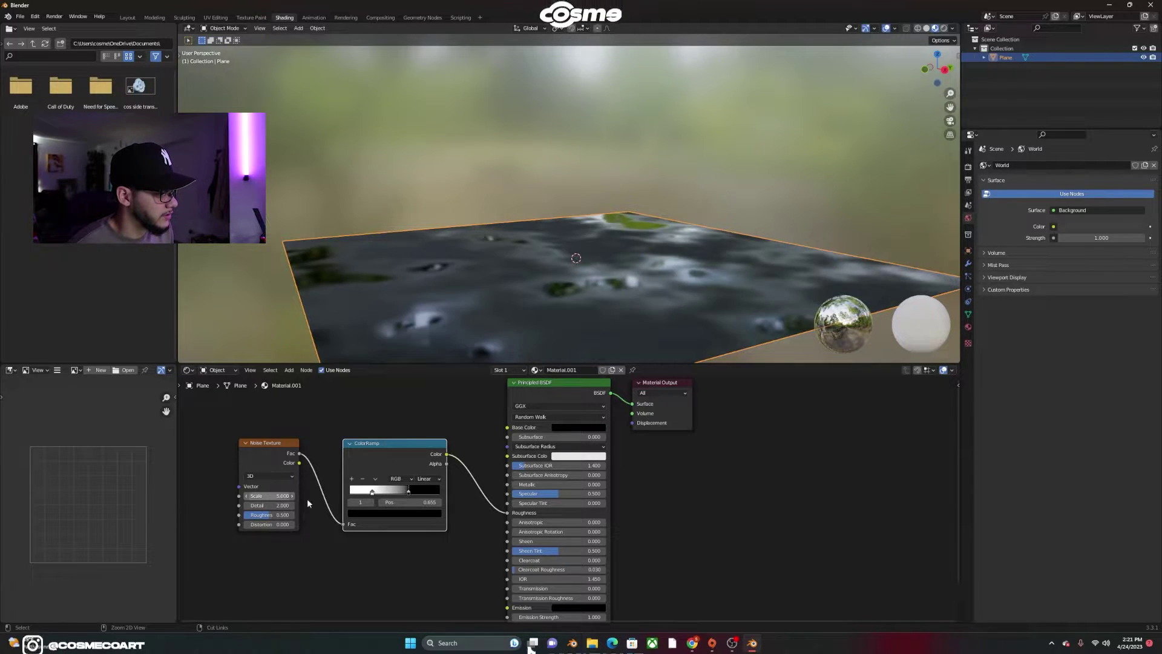
Set the Noise Texture detail to 5, roughness to 0.442 and distortion to -0.070
drag(276, 505, 351, 505)
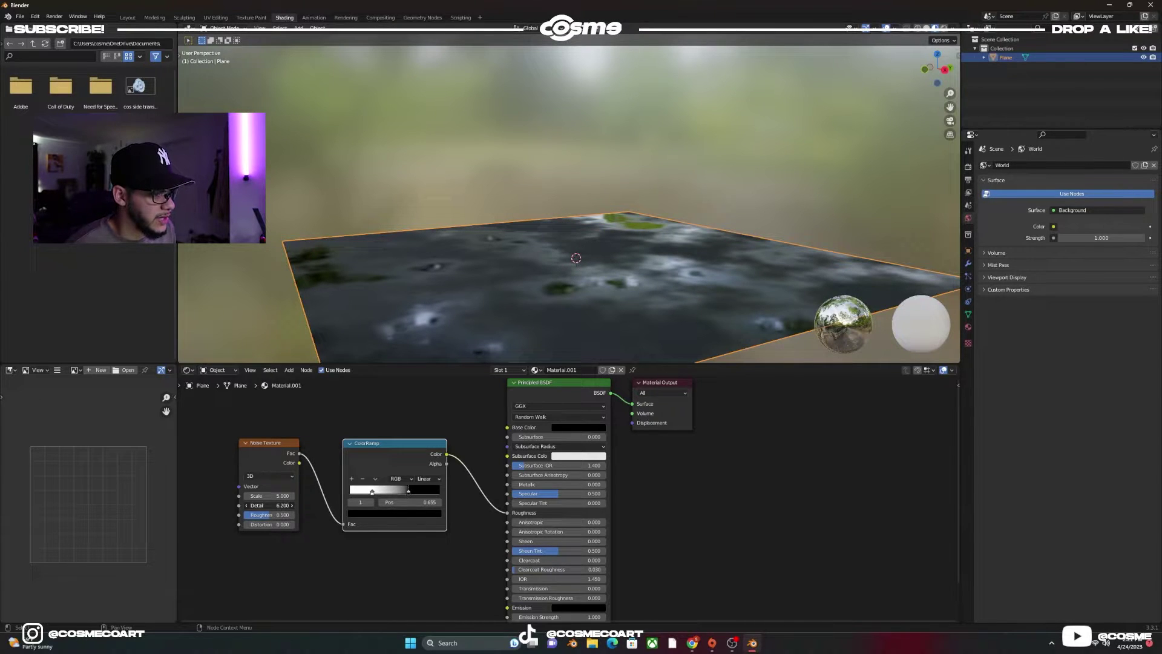
middle_drag(486, 311, 492, 260)
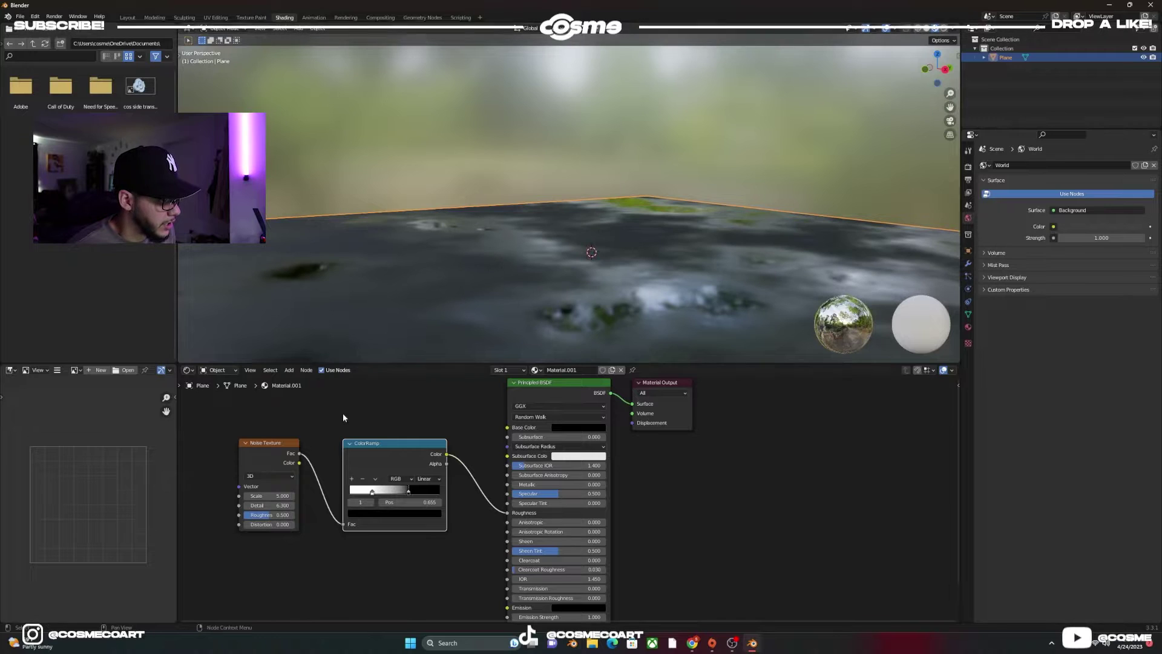
mouse_move(259, 506)
mouse_down()
mouse_move(316, 506)
mouse_move(204, 506)
mouse_move(255, 505)
mouse_up()
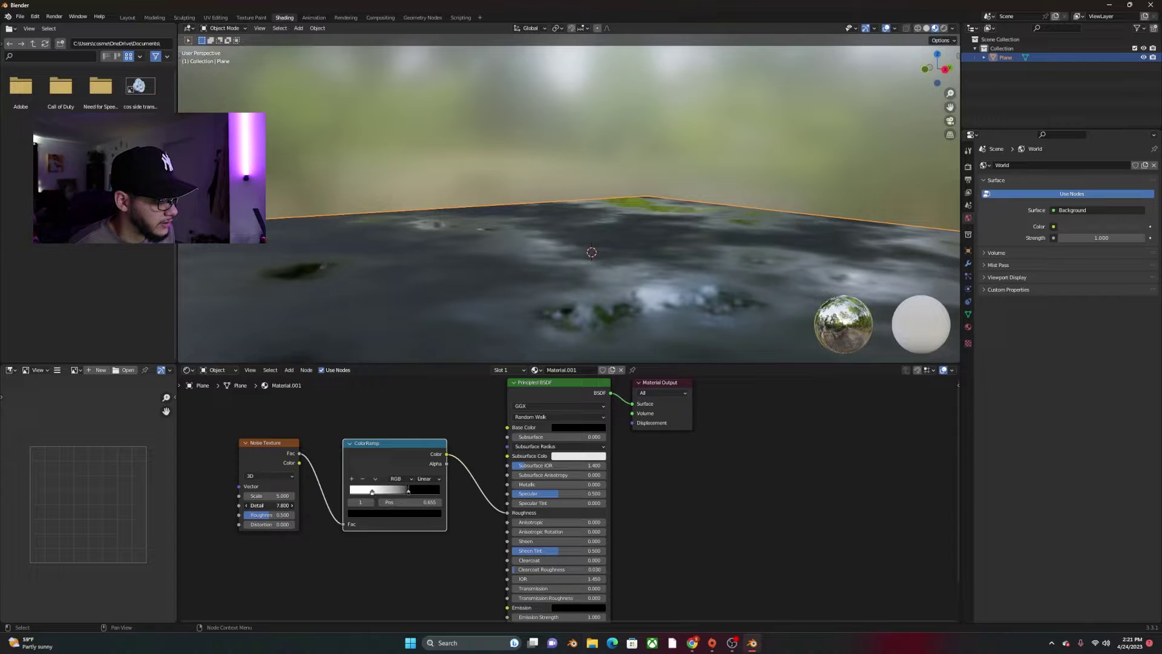
key(Return)
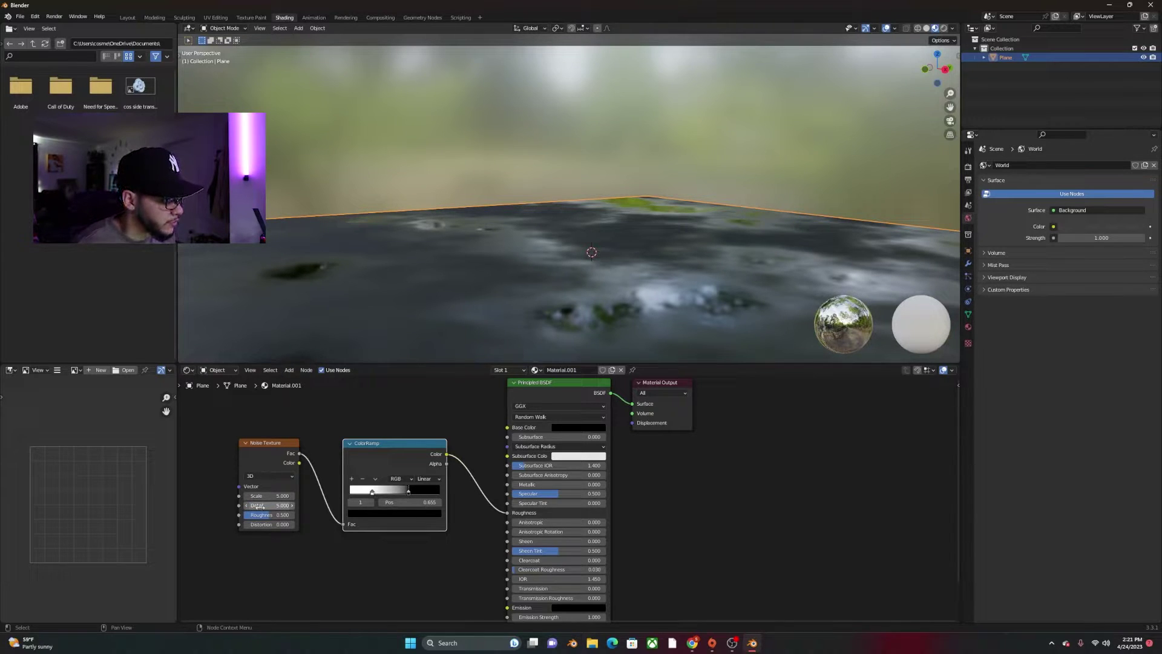
mouse_move(269, 515)
mouse_down()
mouse_move(257, 515)
mouse_move(295, 515)
mouse_move(266, 514)
mouse_up()
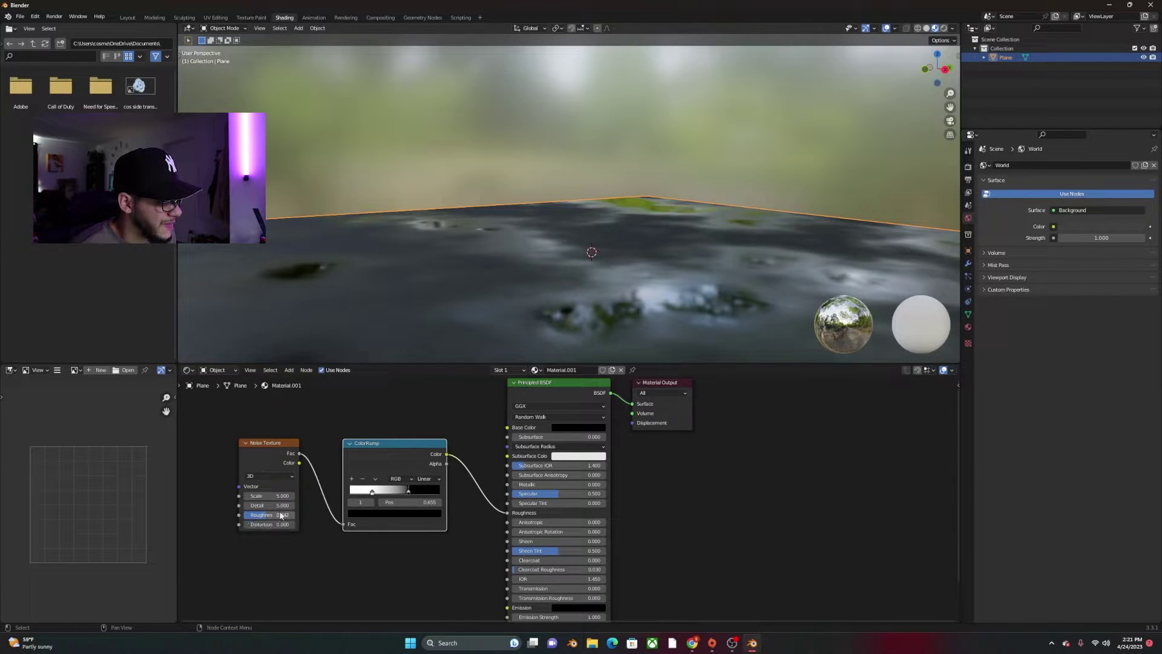
drag(281, 522, 273, 524)
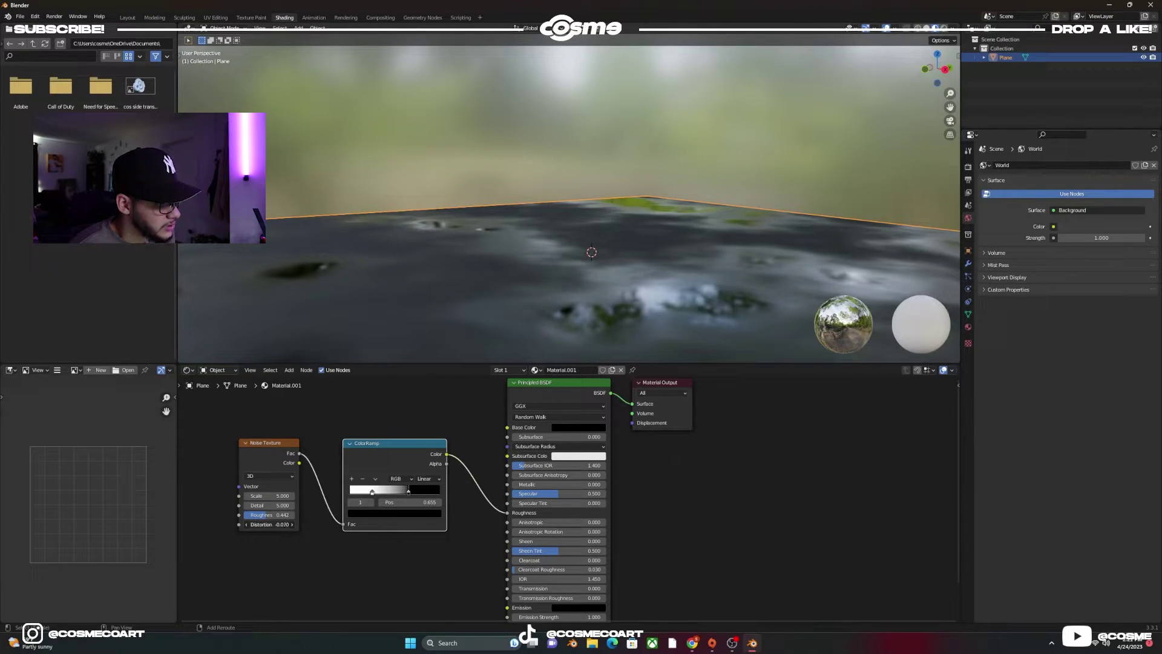
Move the ColorRamp's black stop to position 0.573 to enlarge the glossy patches on the plane
scroll(448, 300, down, 3)
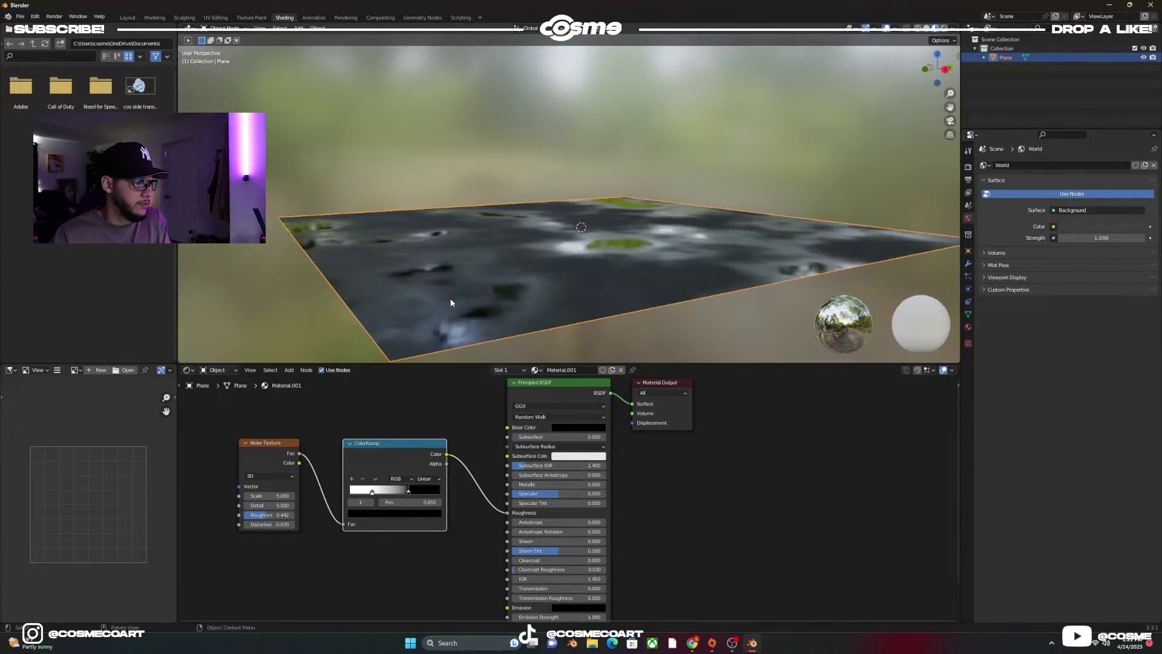
middle_drag(449, 300, 449, 311)
middle_drag(682, 329, 673, 325)
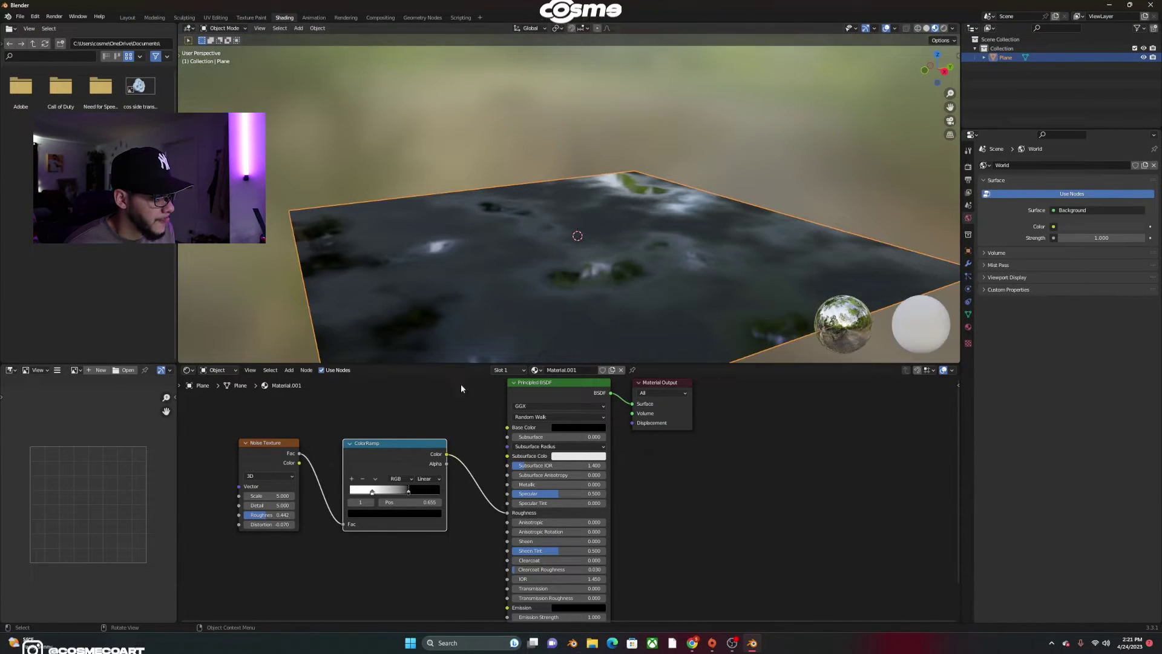
drag(408, 494, 399, 497)
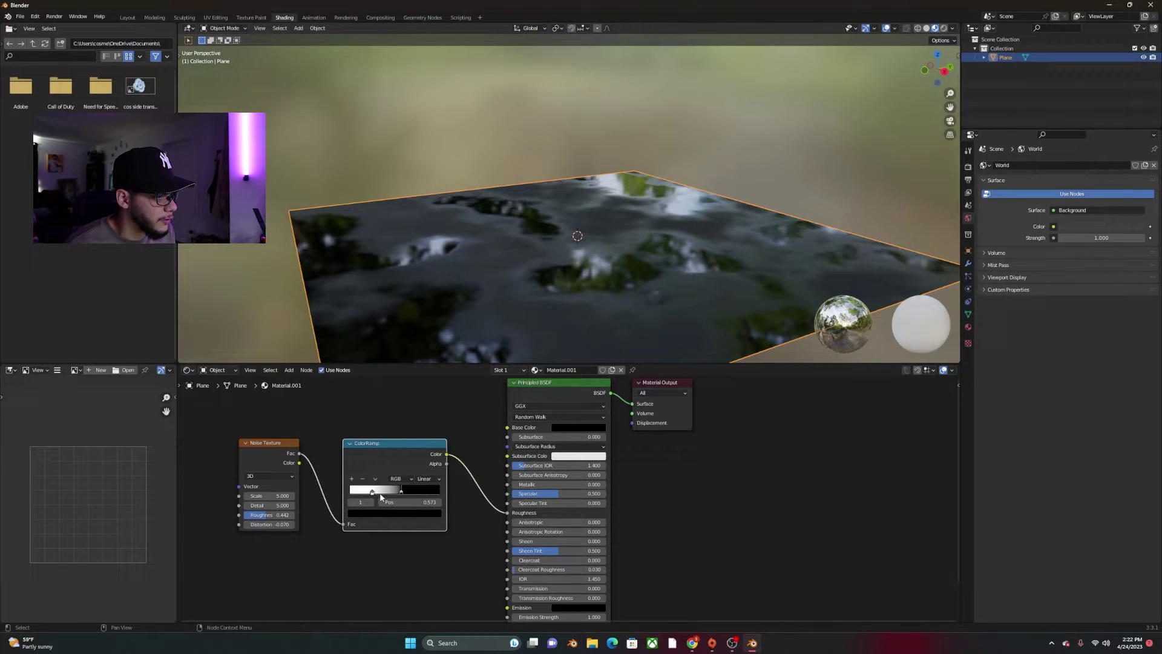
Move the ColorRamp's white stop to position 0.345 and deselect the plane
drag(382, 495, 388, 495)
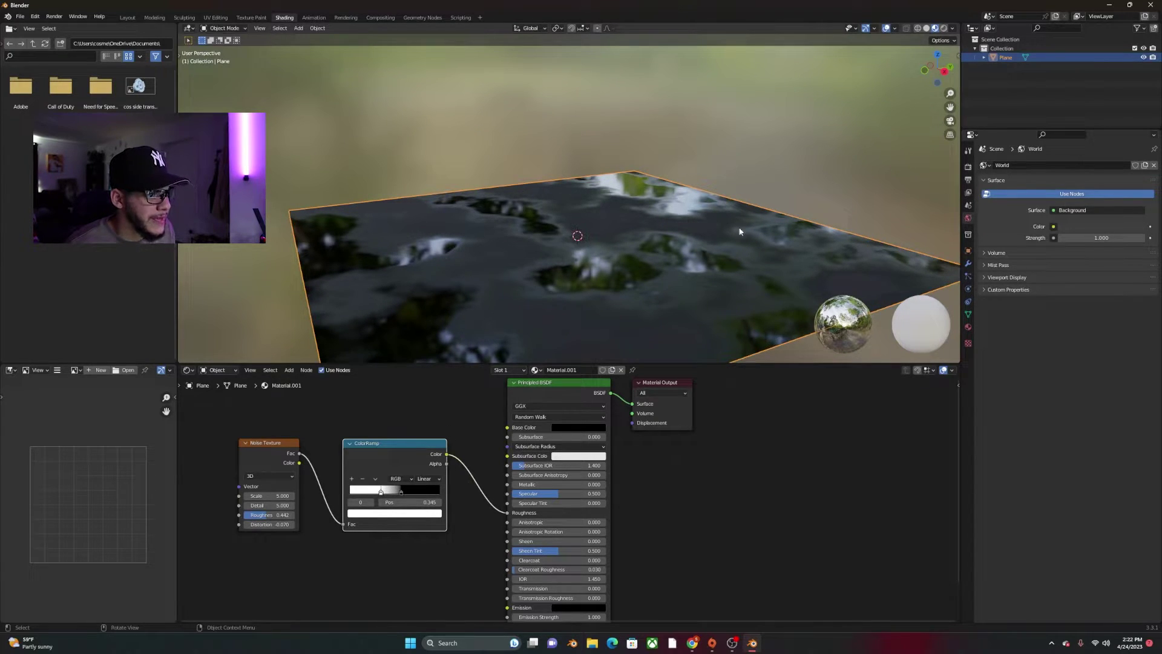
click(766, 98)
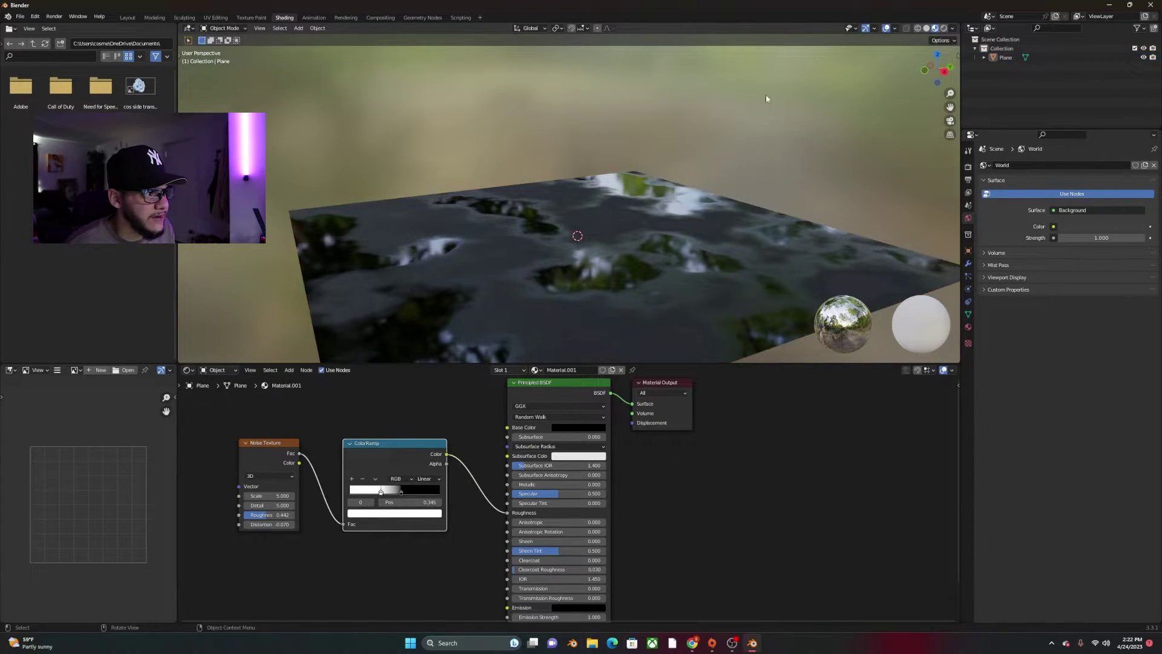
Switch to the Layout workspace and display the plane in rendered viewport shading
click(127, 17)
scroll(571, 303, down, 4)
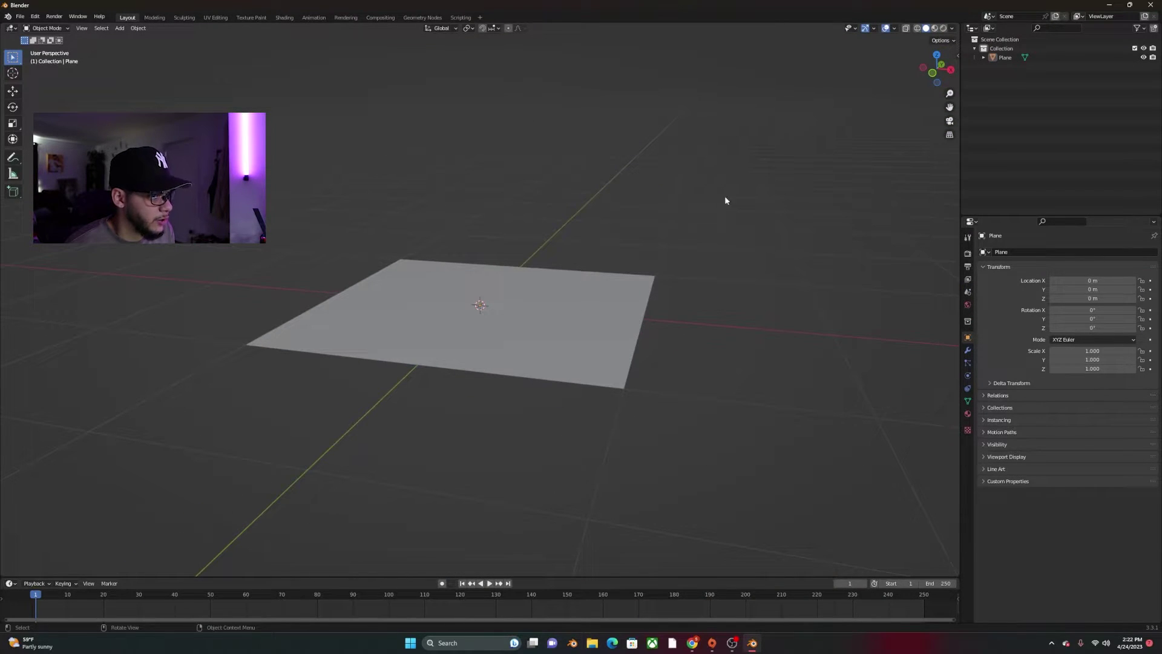
click(943, 28)
scroll(620, 366, up, 5)
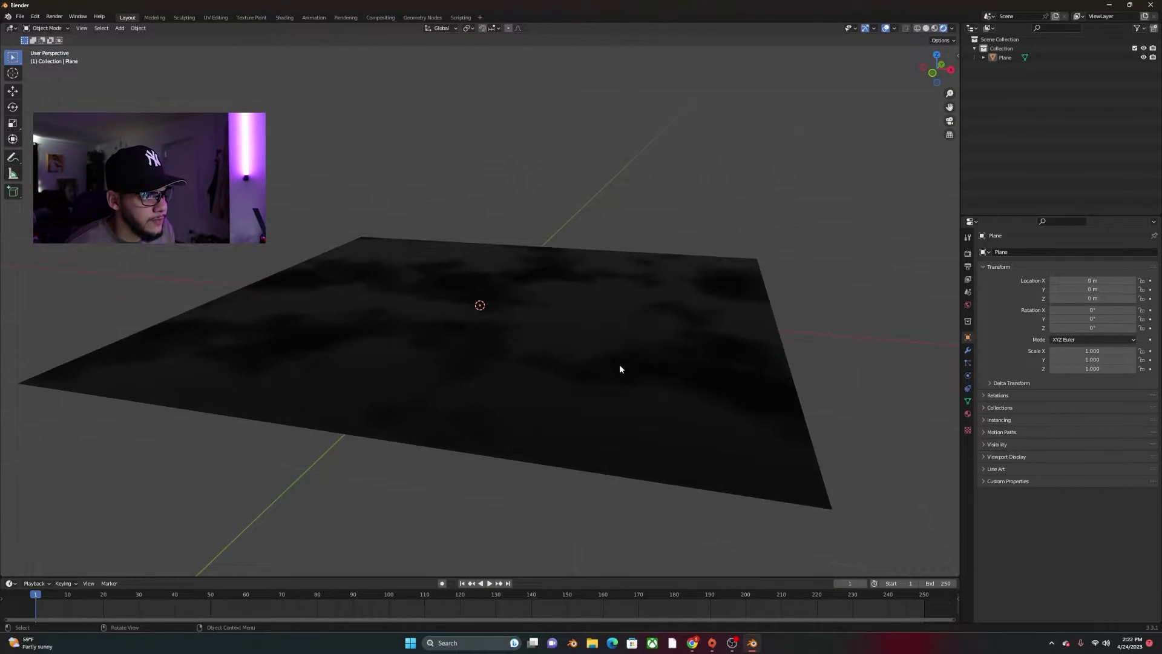
Darken the world background colour to pure black, with a value of 0
click(968, 304)
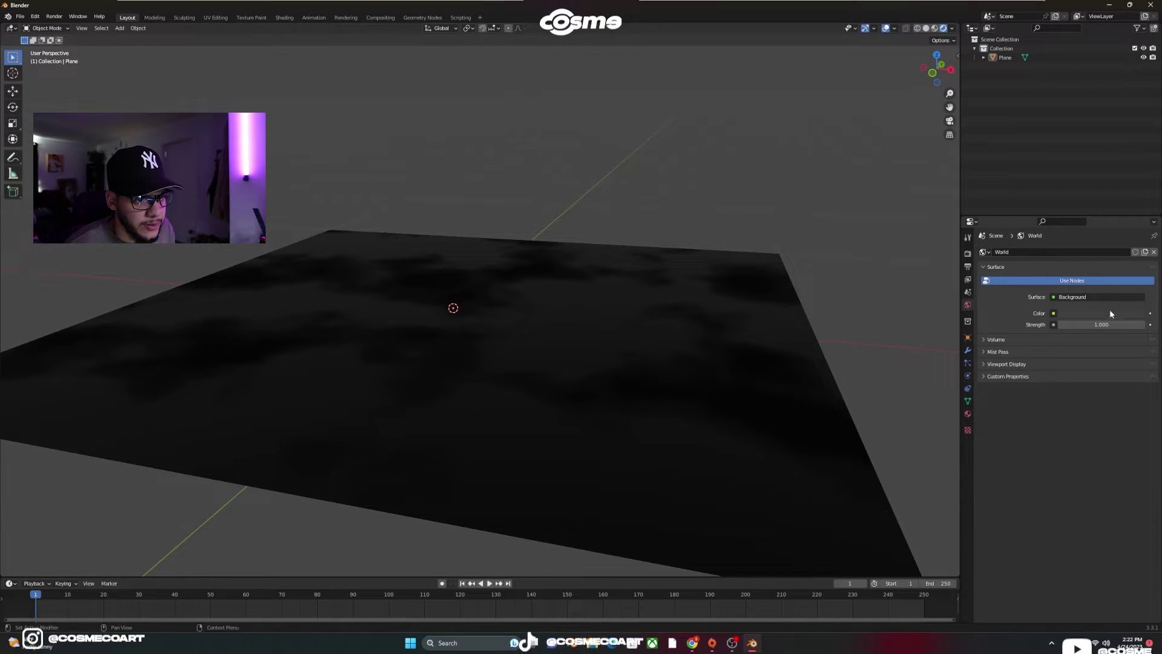
click(1107, 312)
drag(1138, 232, 1138, 249)
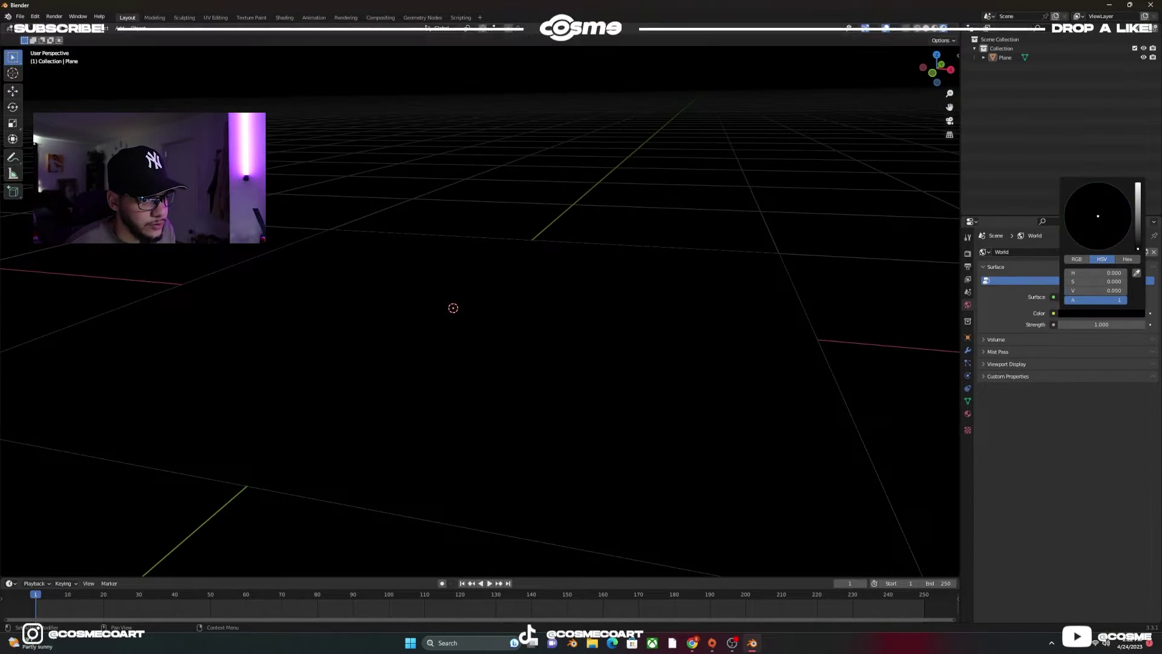
Add an area light at the plane's centre and raise it along the Z axis above the plane
key(shift+a)
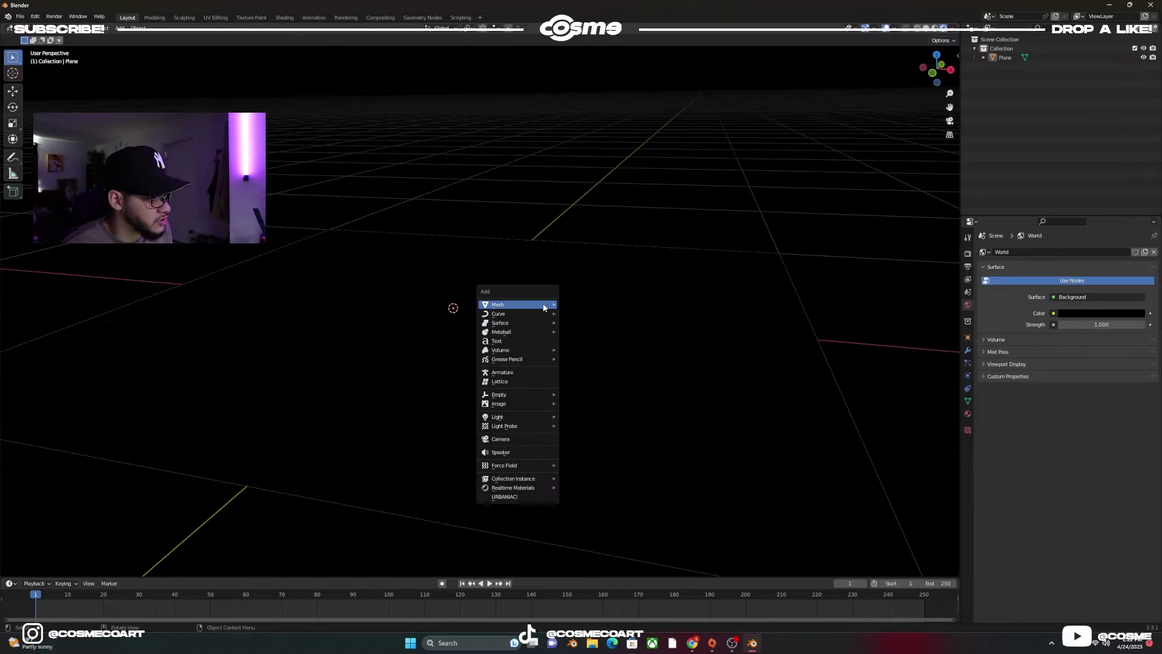
mouse_move(526, 416)
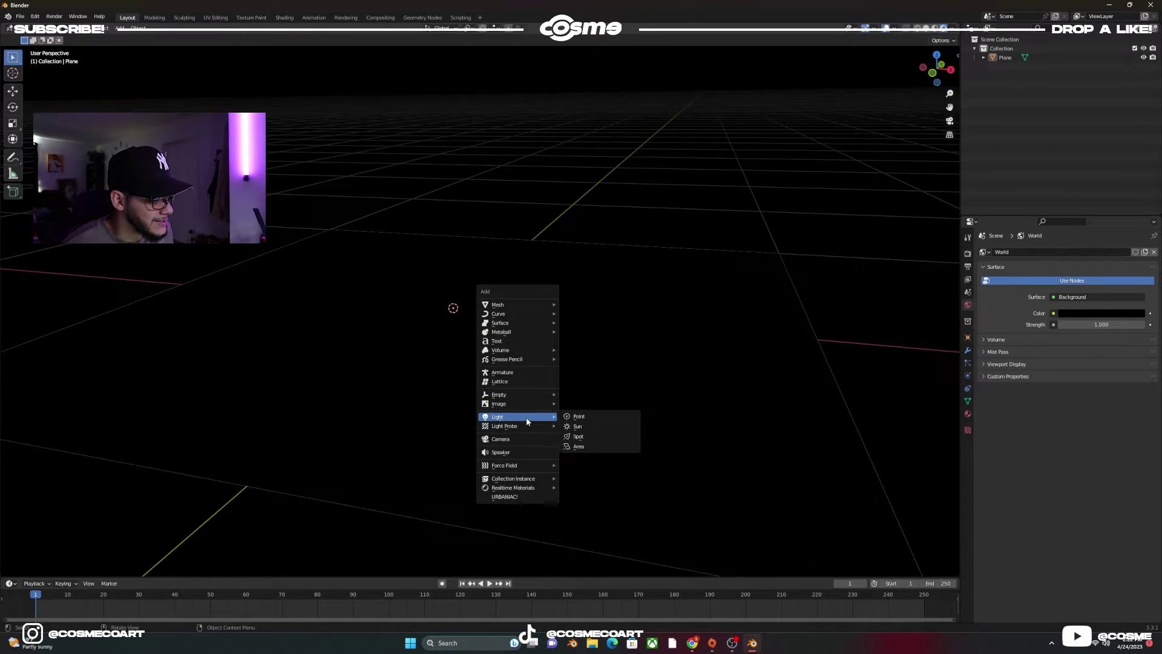
click(581, 446)
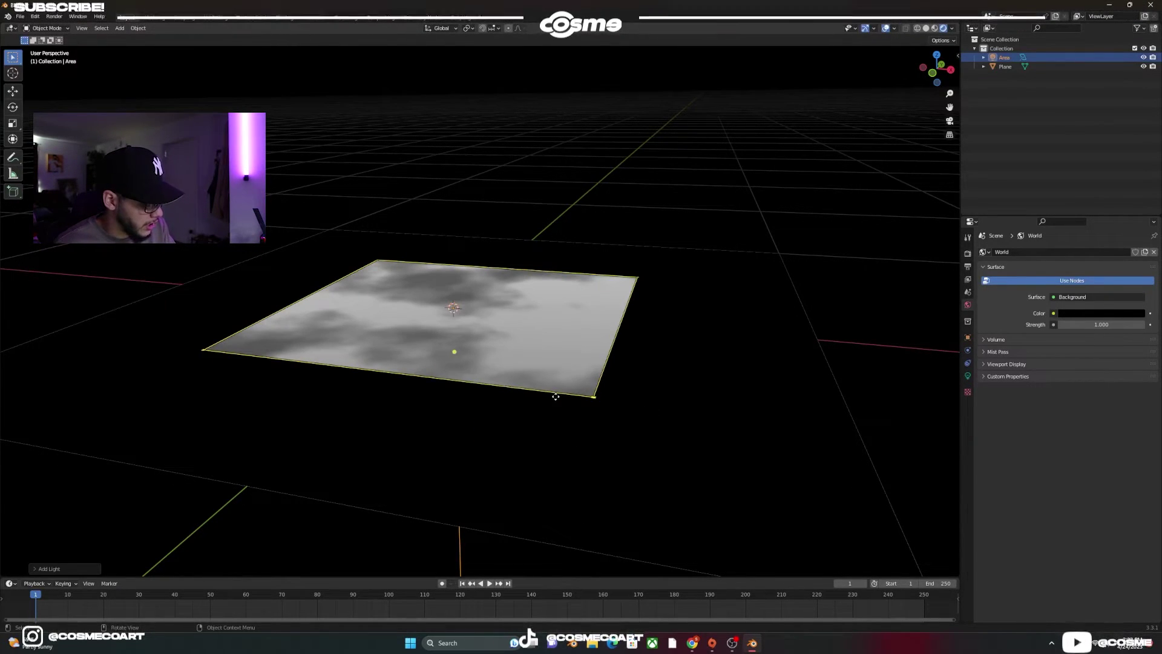
key(g)
key(z)
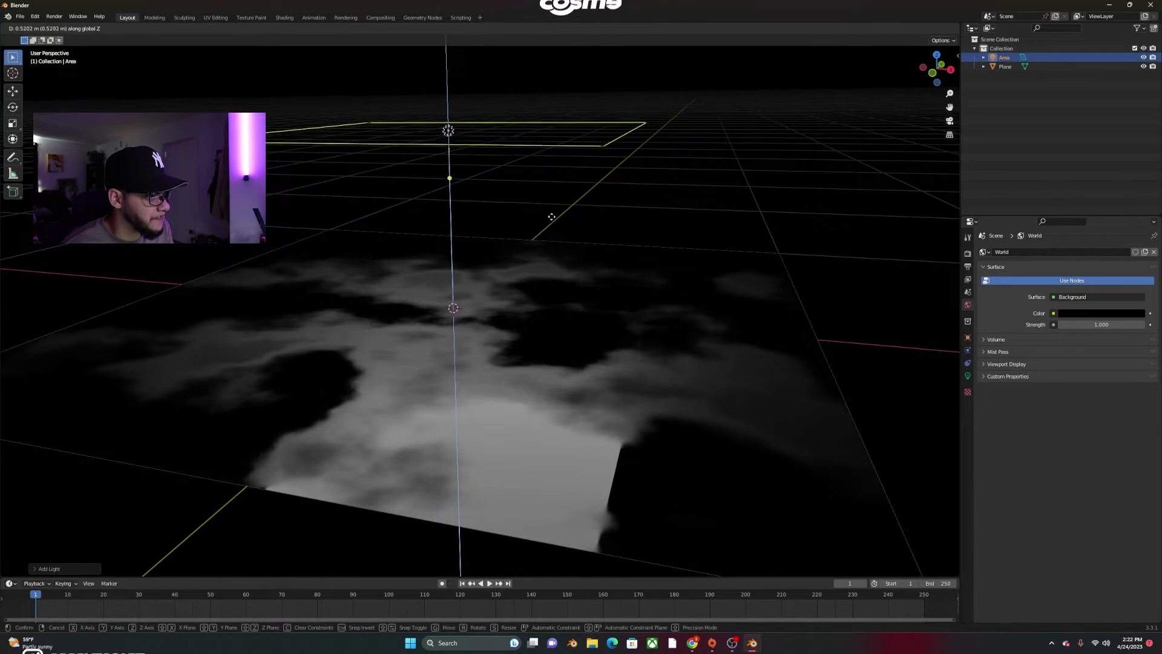
click(553, 188)
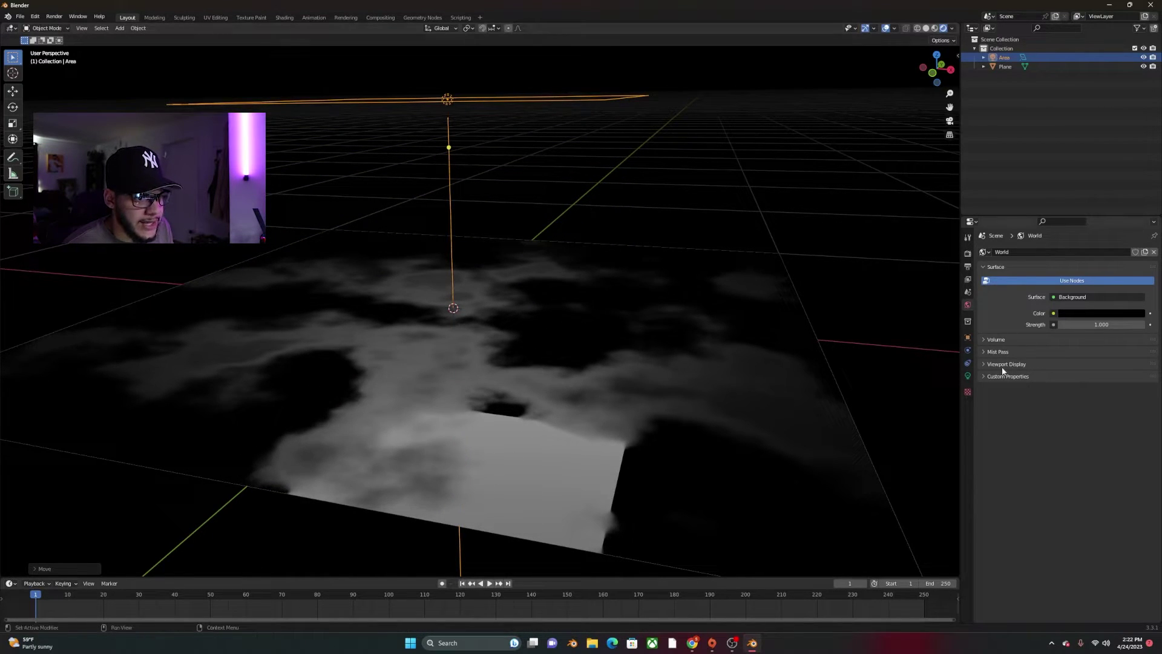
Give the area light a pale blue colour, hue about 0.603 and saturation about 0.414, and set its power to 50 W
click(967, 376)
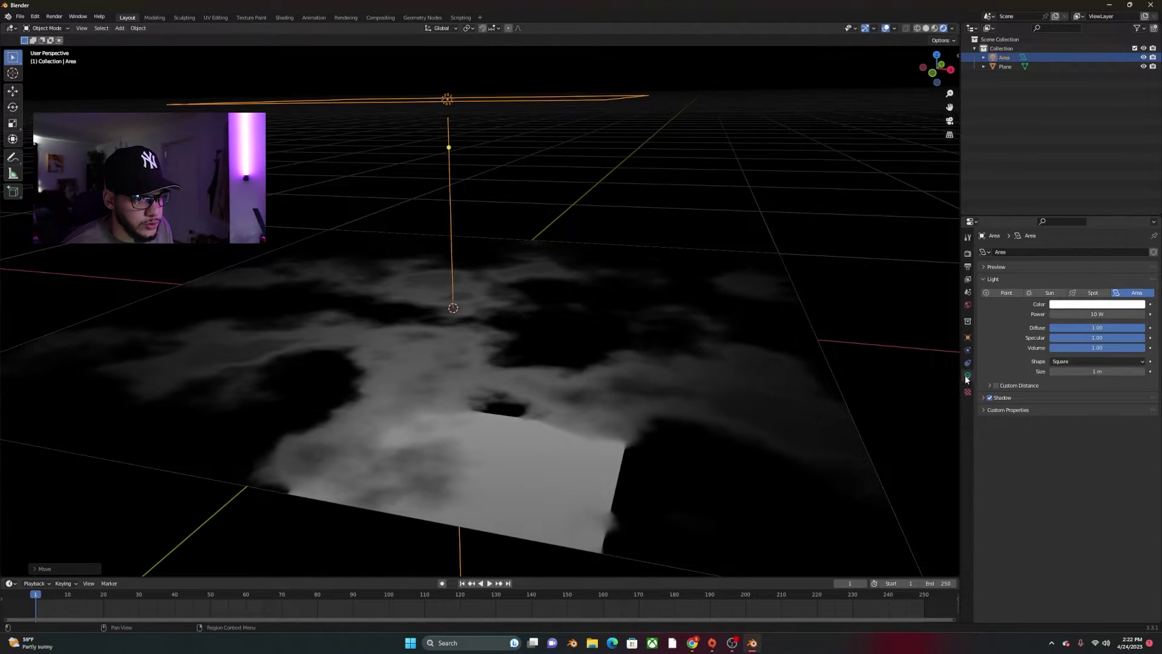
click(1083, 305)
drag(1104, 221, 1101, 215)
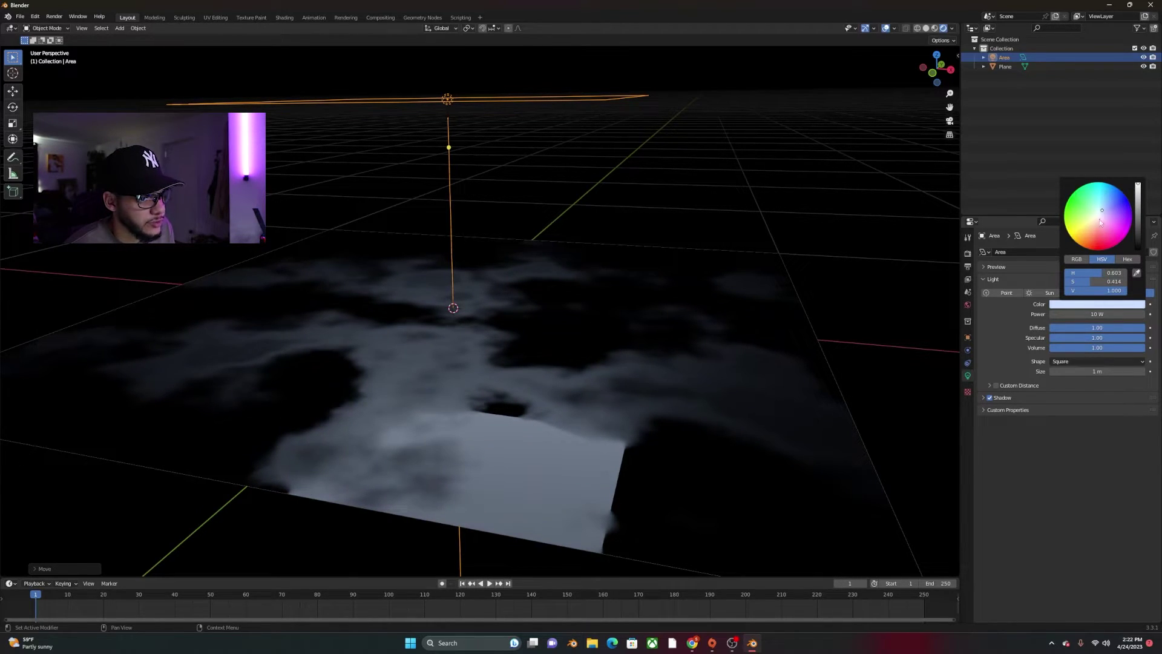
click(1089, 314)
text(50)
key(Return)
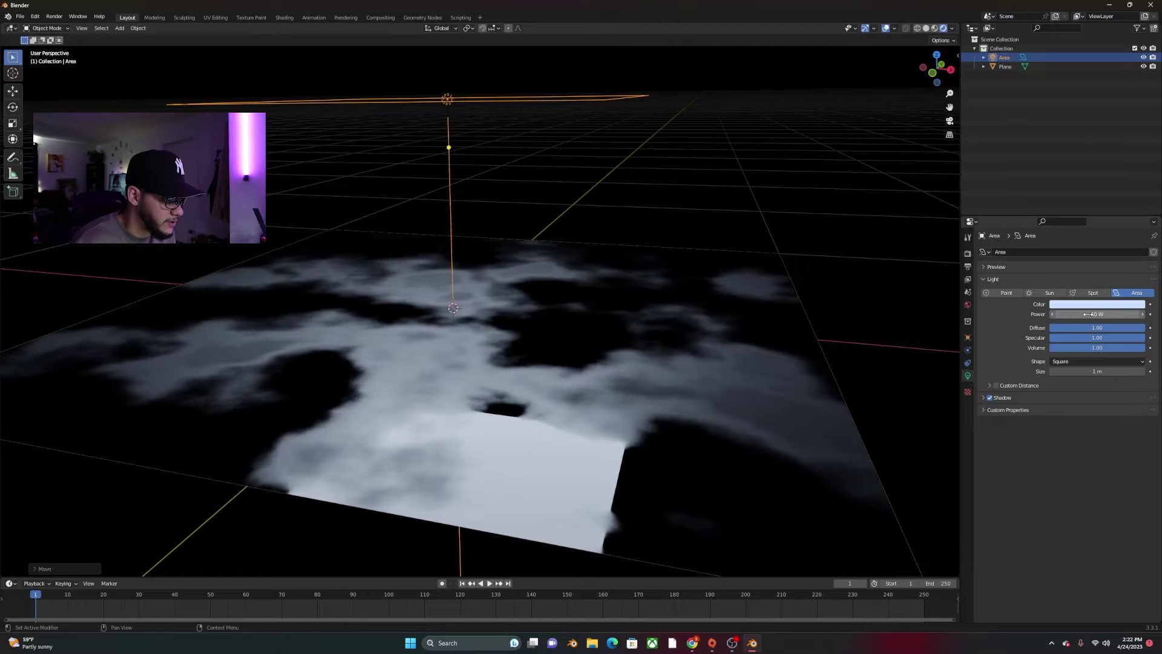
click(685, 220)
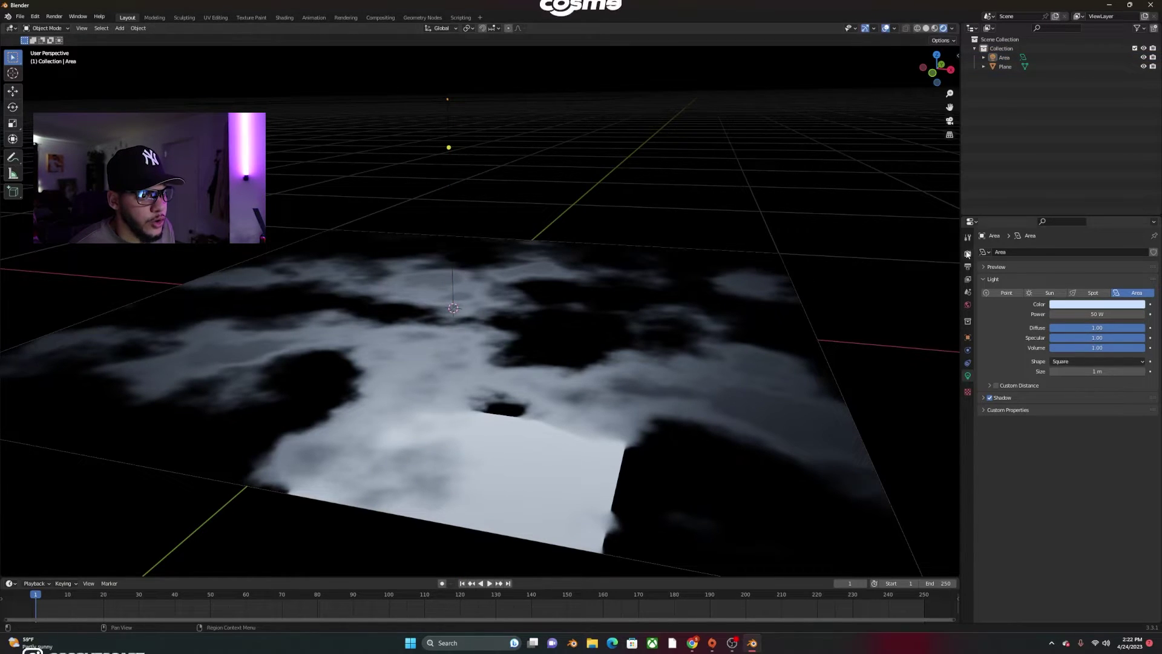
Set the render engine to Cycles with GPU Compute as the device
click(968, 253)
click(1070, 252)
click(1083, 282)
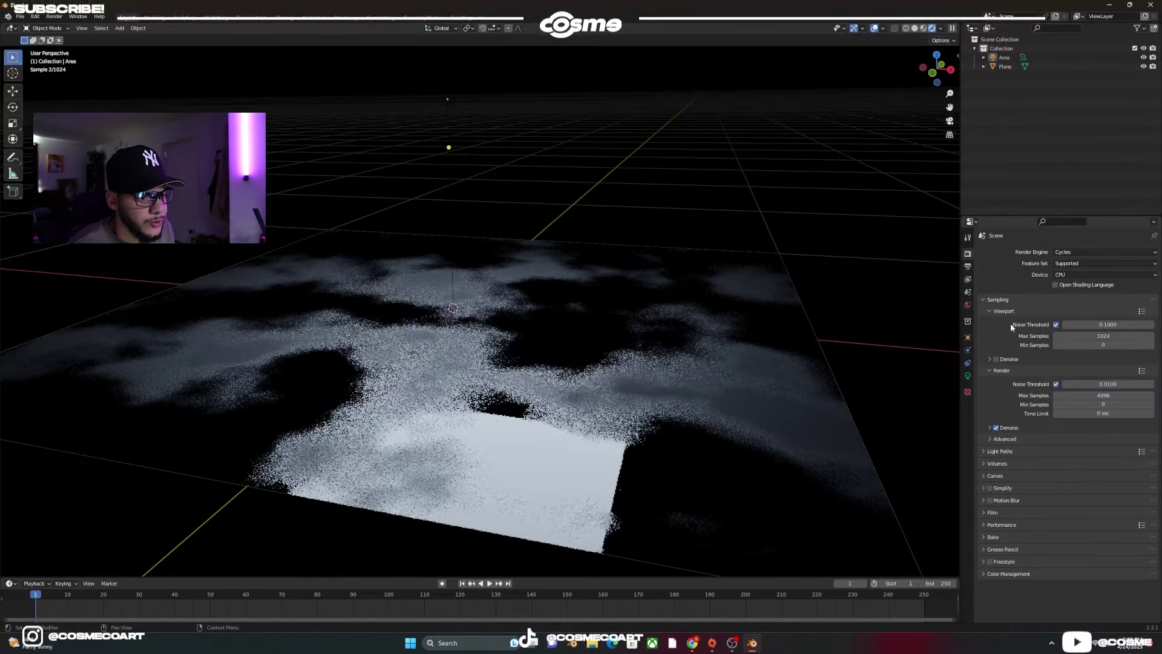
click(1089, 275)
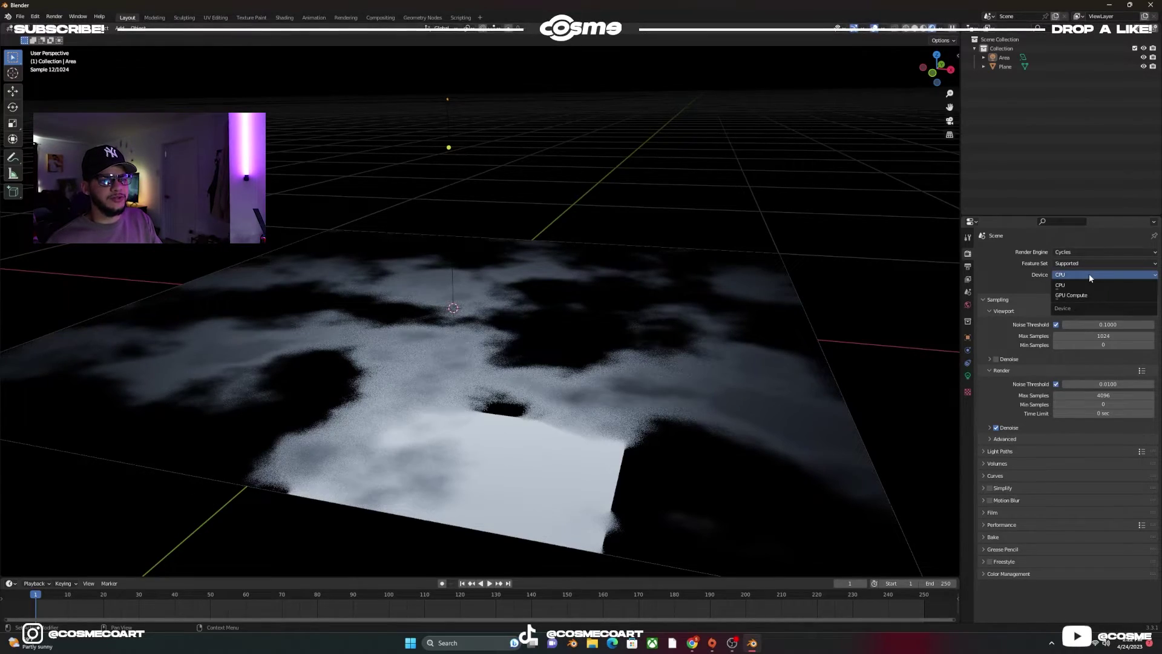
click(1086, 295)
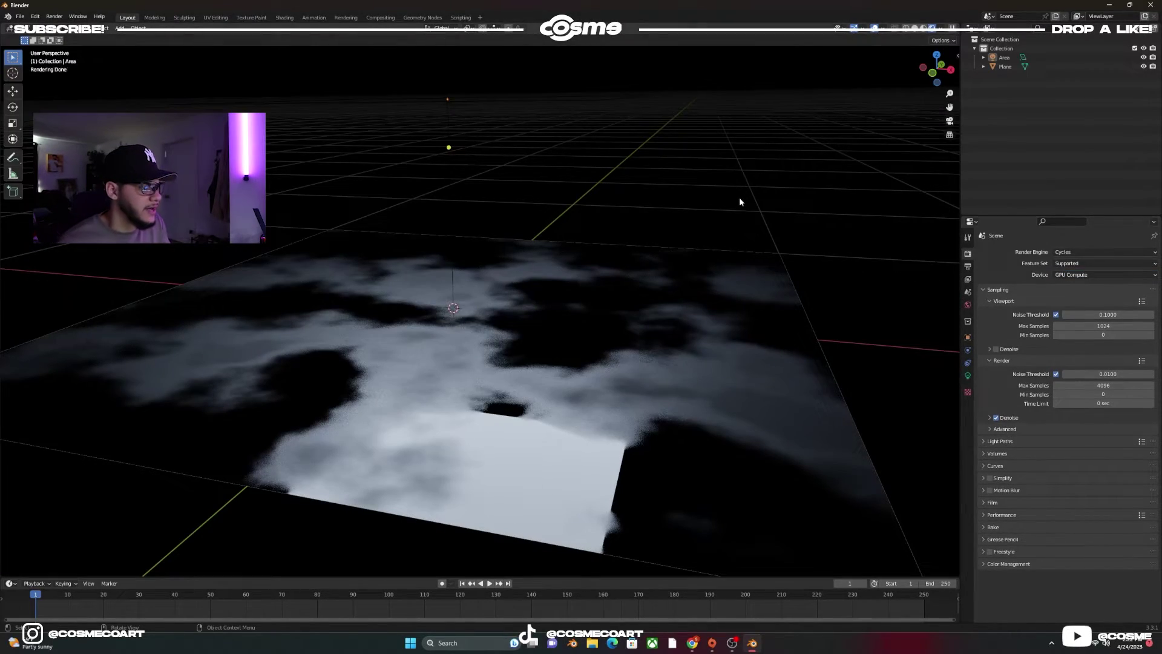
Add an ico sphere at the plane's centre, scale it down and raise it along Z above the ground
middle_drag(740, 201, 548, 269)
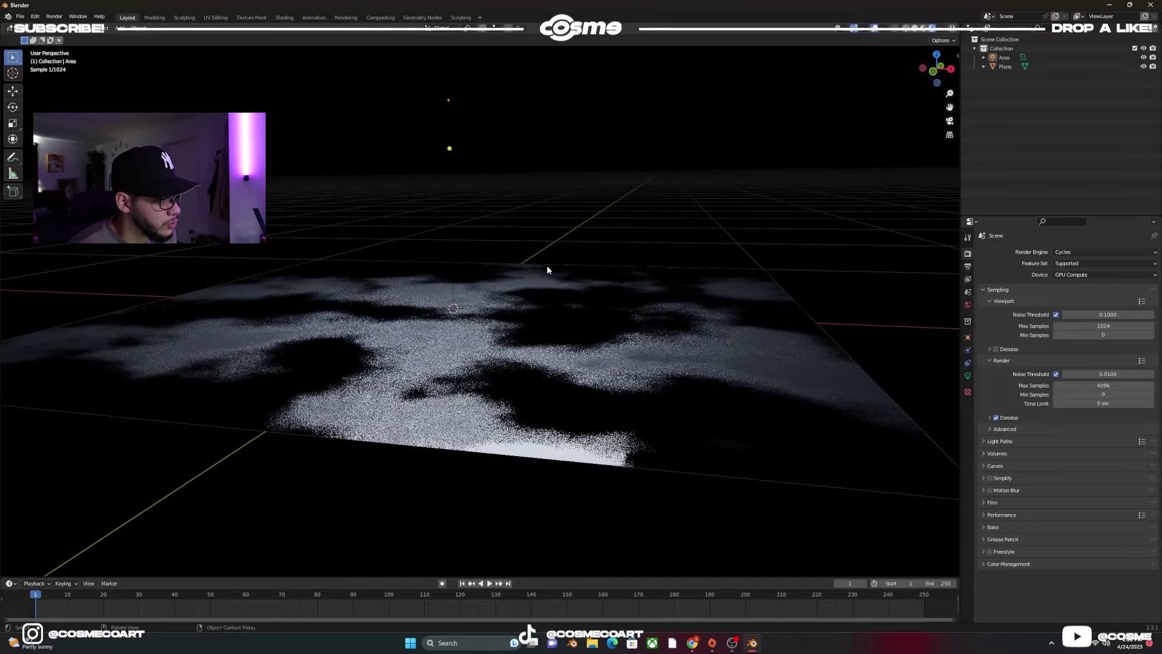
scroll(546, 269, up, 2)
key(shift+a)
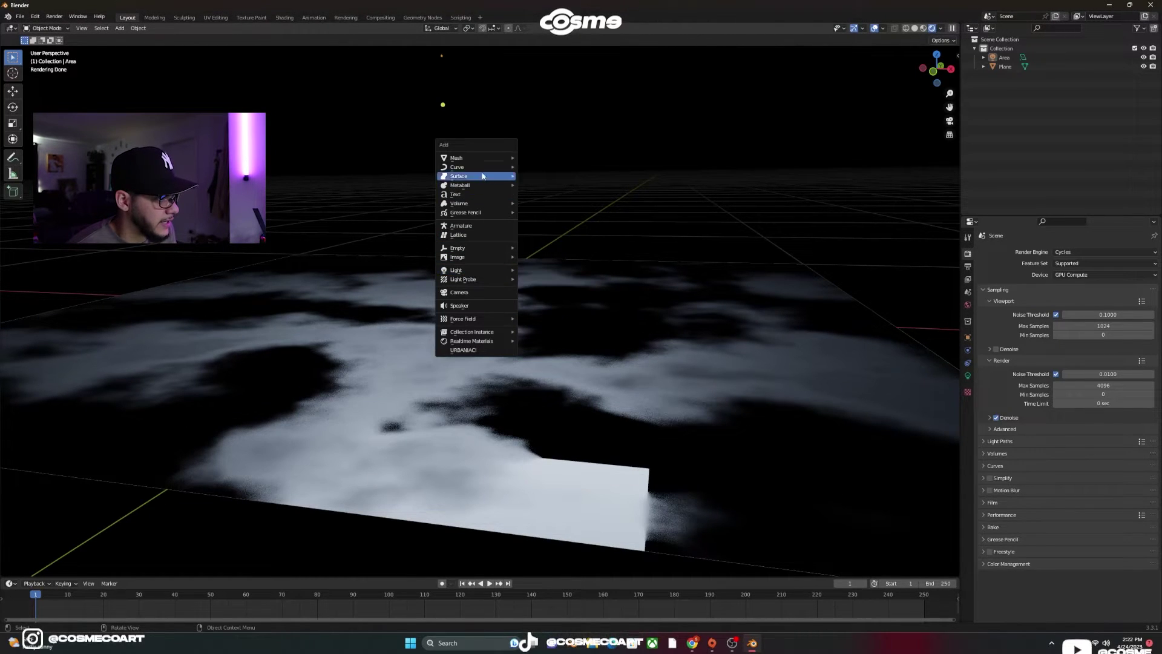
mouse_move(481, 162)
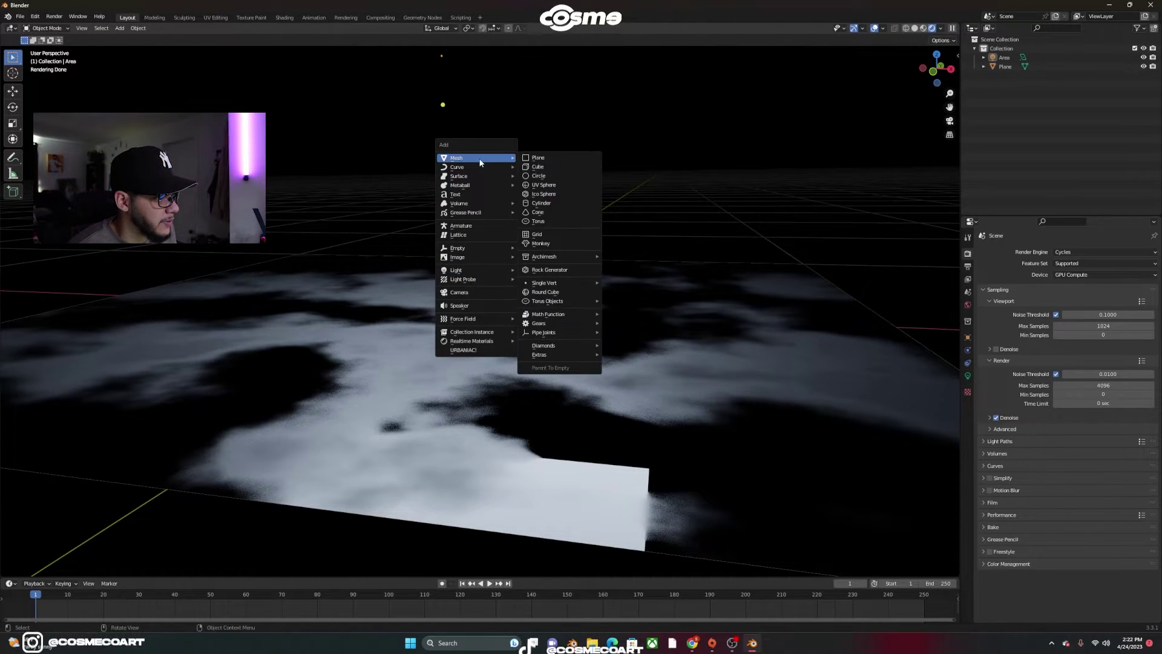
click(547, 195)
key(s)
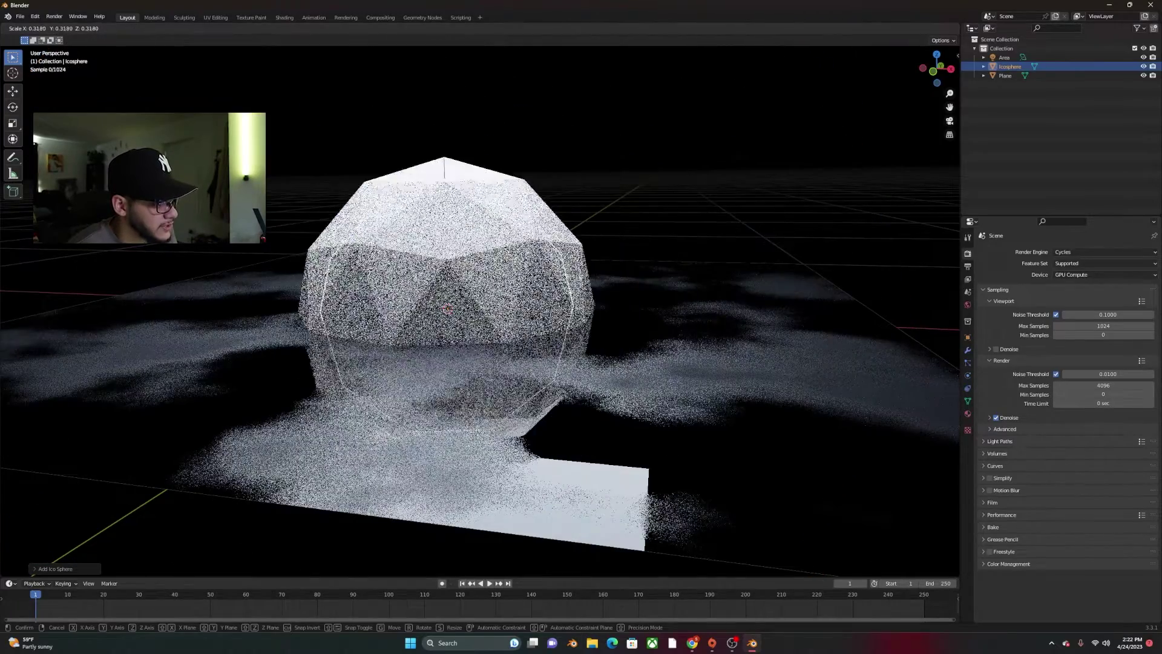
key(g)
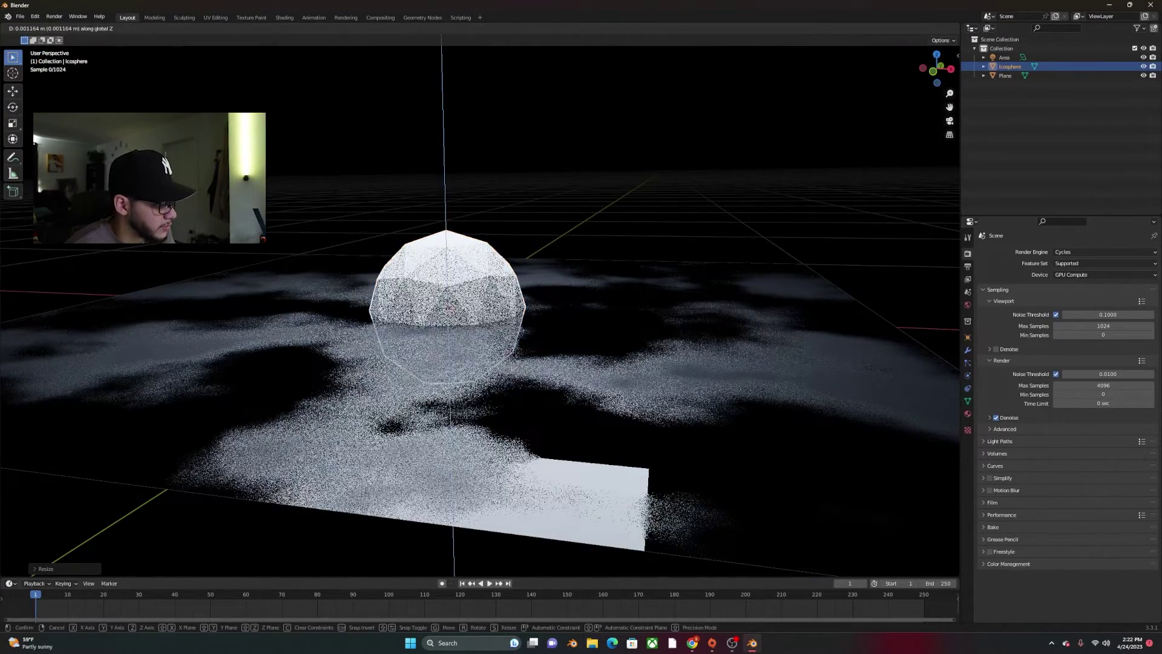
click(601, 237)
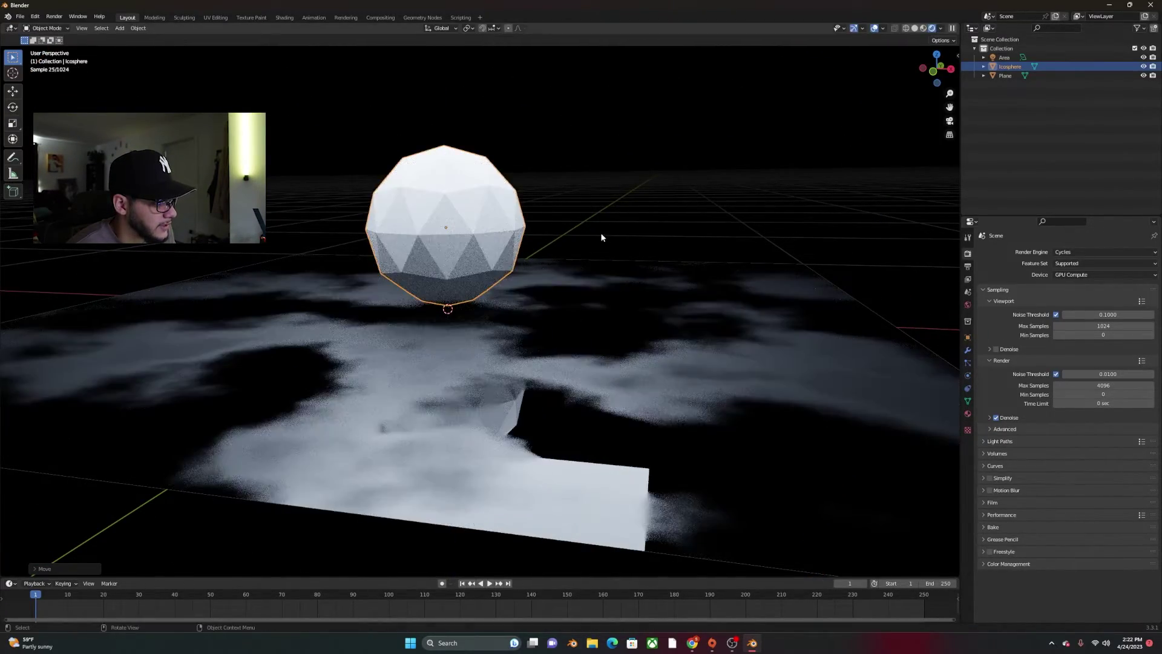
Scale the ico sphere down further and lower it along Z to just above the ground
key(s)
click(539, 233)
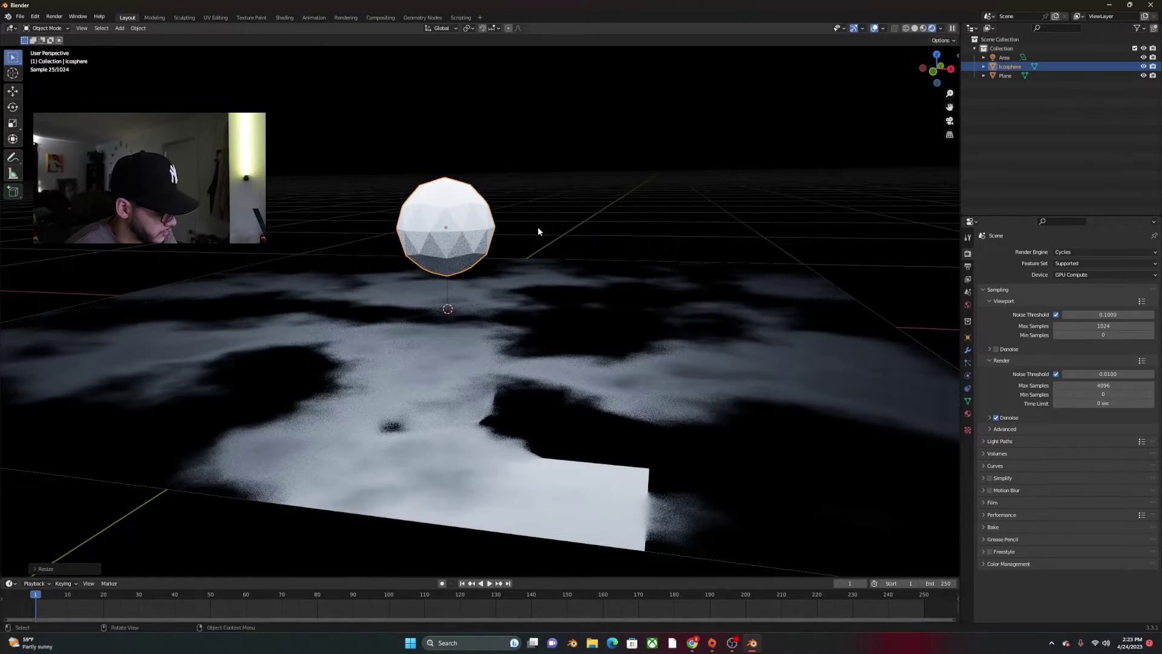
key(g)
key(z)
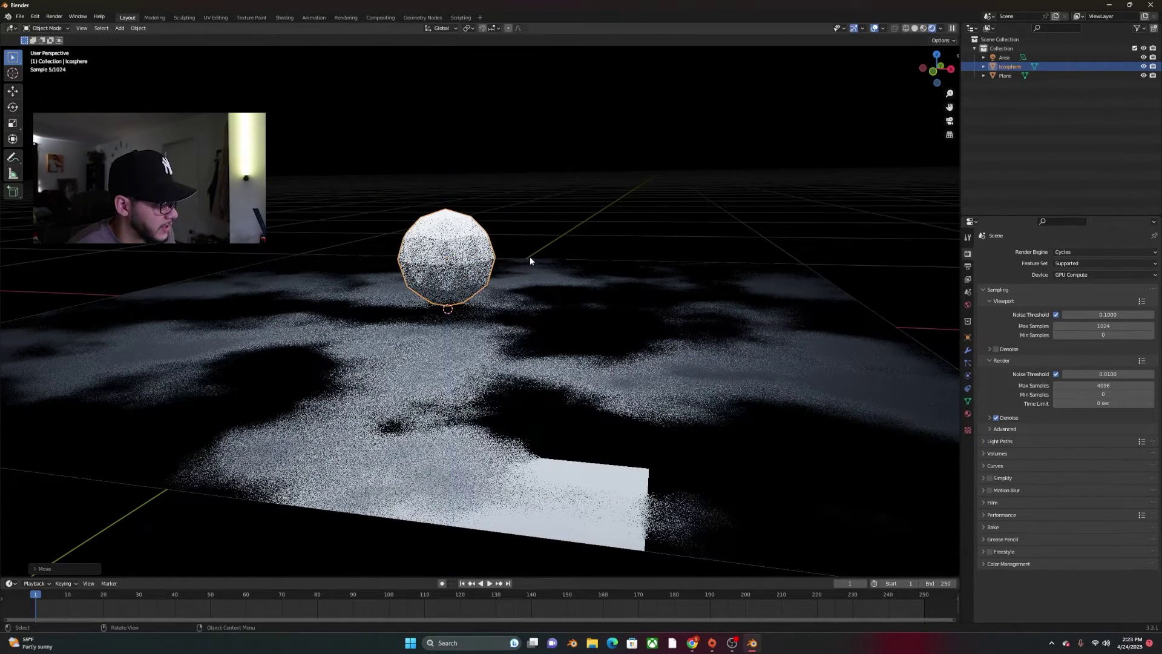
click(538, 239)
Examine the ico sphere's reflection in the puddles from several angles and select the area light above it
scroll(523, 268, up, 4)
middle_drag(522, 269, 480, 268)
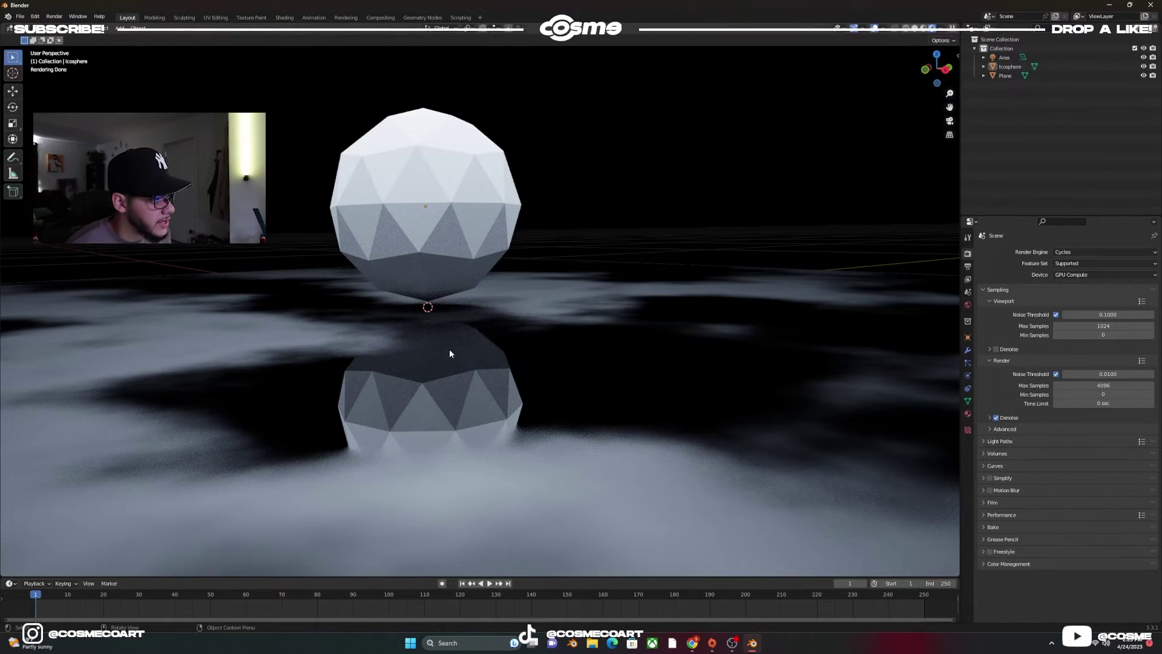
middle_drag(450, 352, 539, 349)
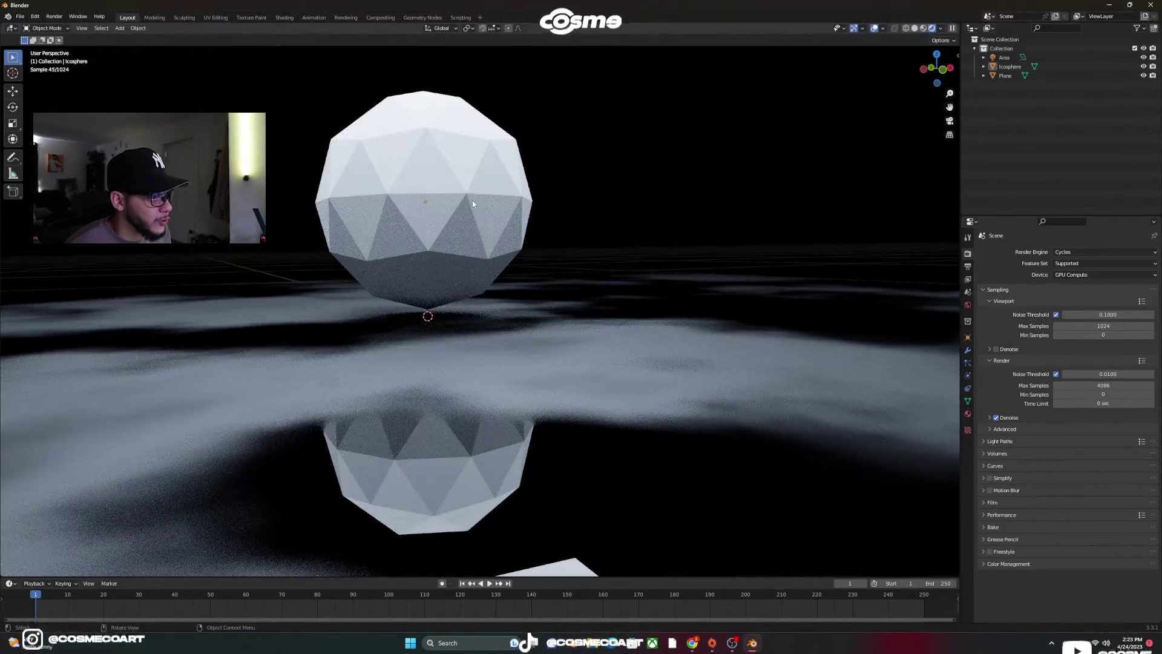
click(472, 201)
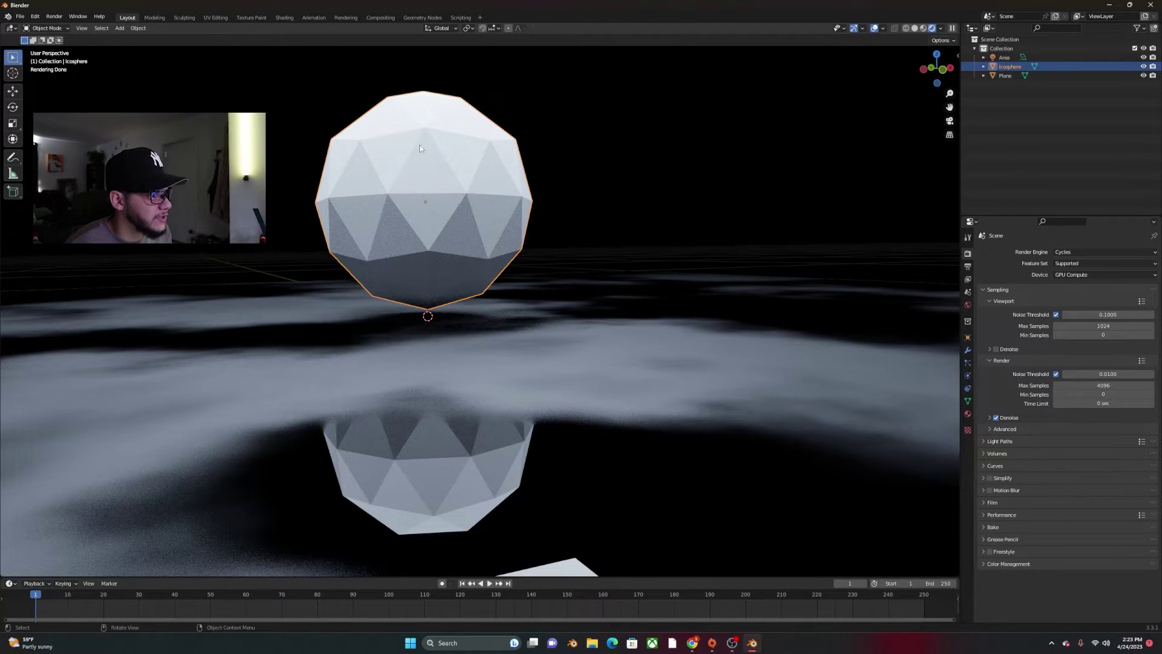
scroll(420, 148, down, 5)
click(451, 165)
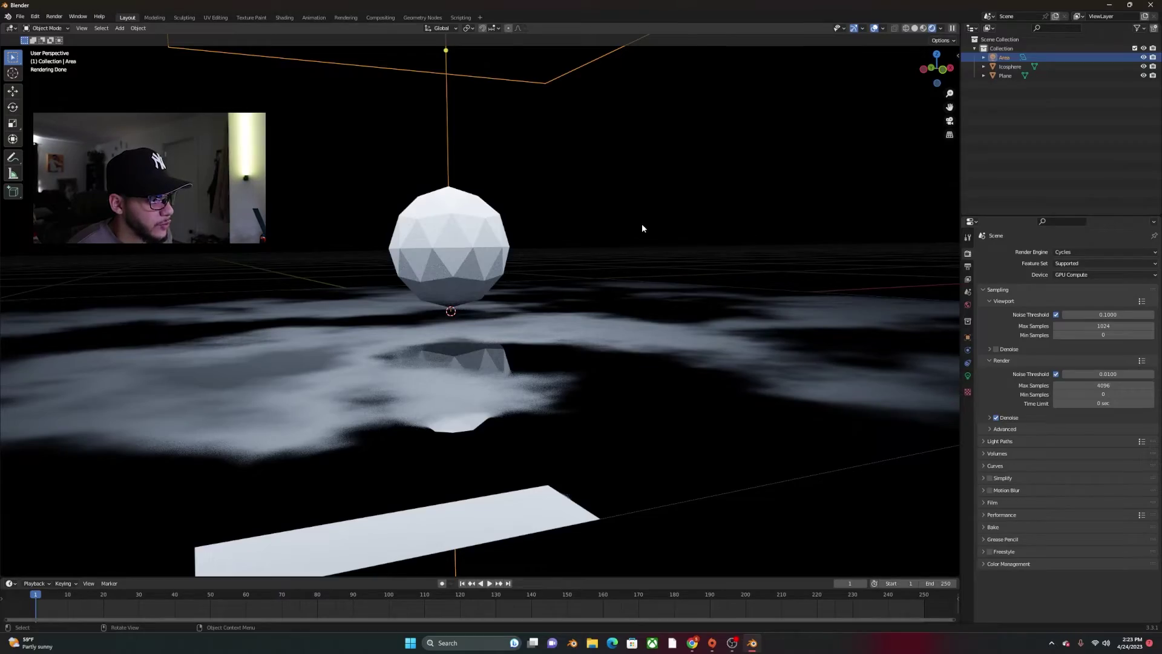
middle_drag(642, 223, 563, 257)
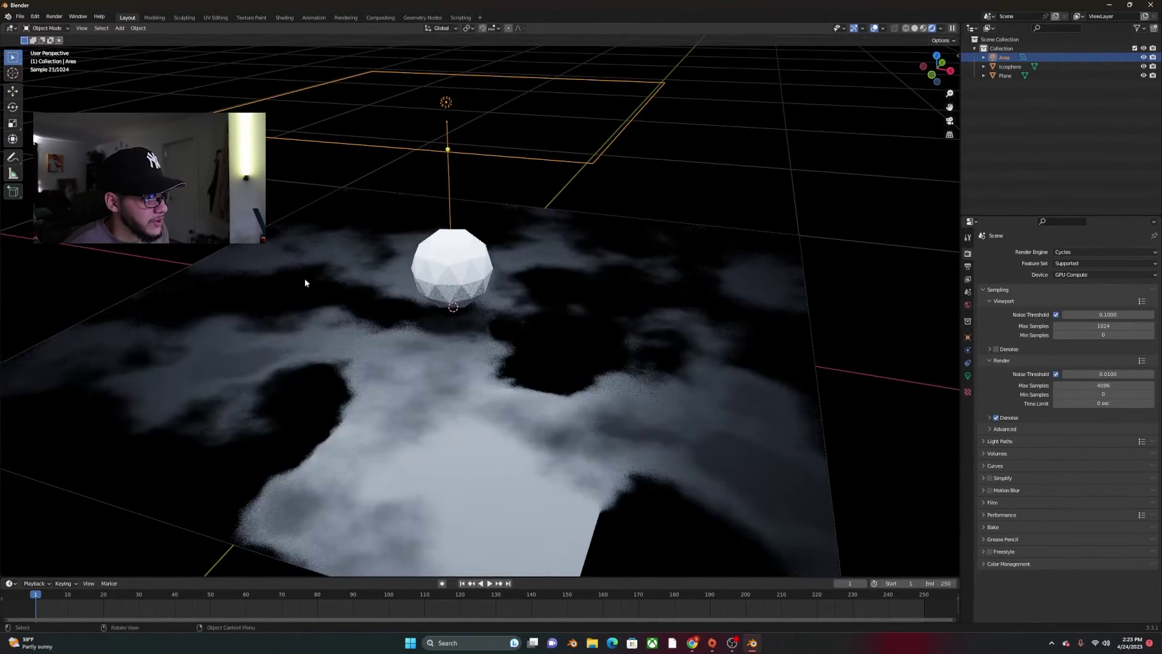